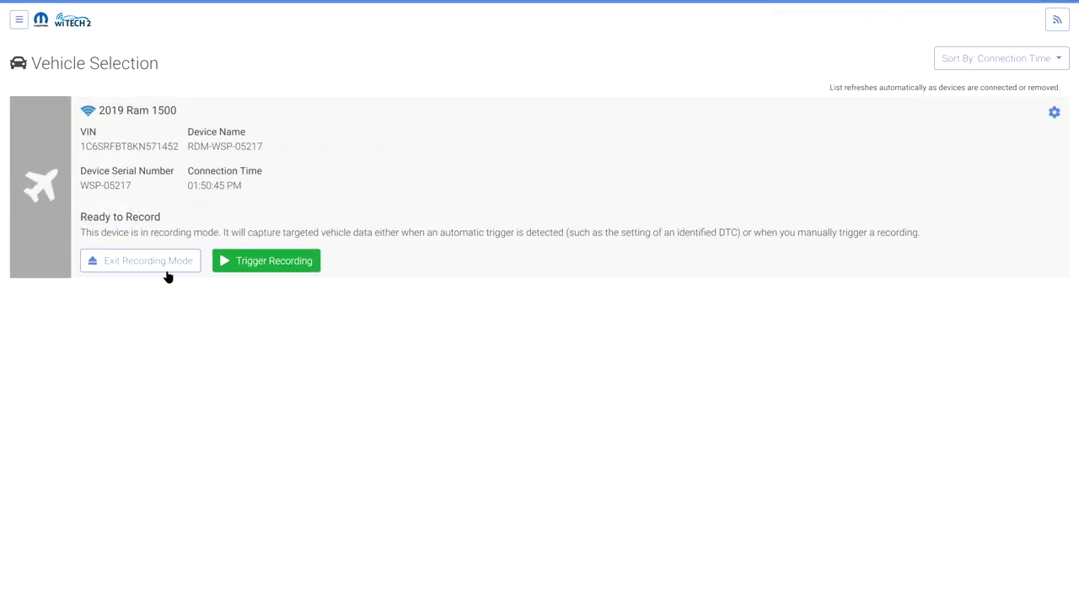
Exit recording mode and open the 2019 RAM 1500 5.7L HEMI vehicle session
click(166, 270)
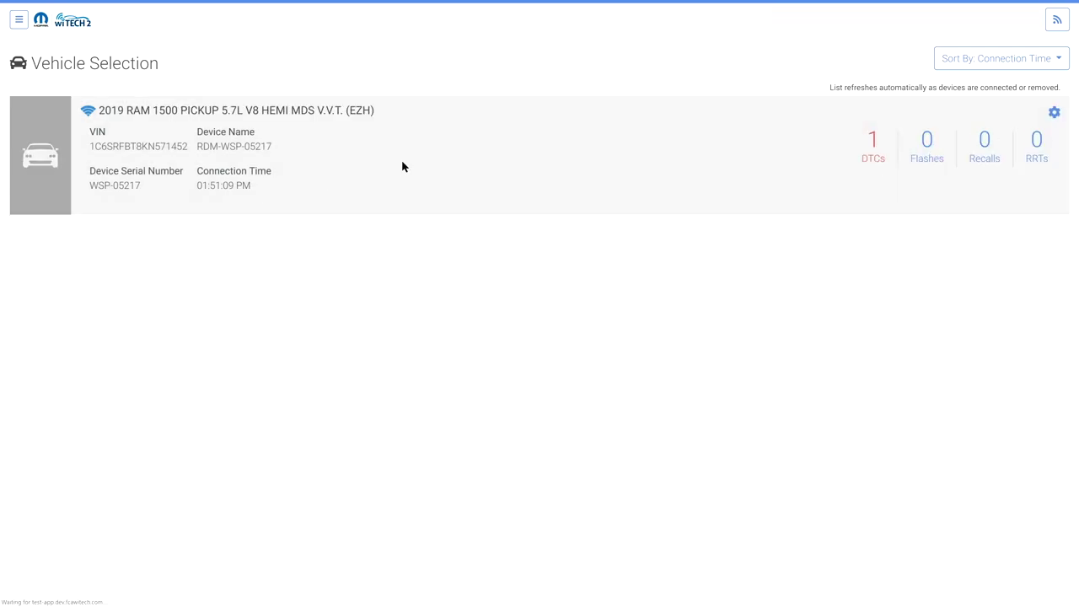
click(402, 166)
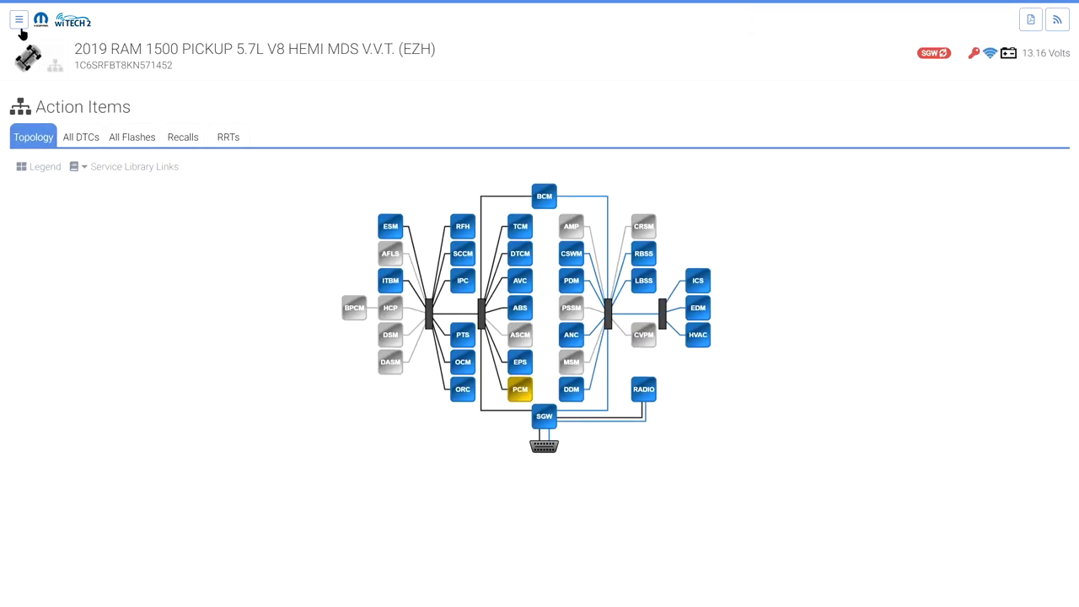
Open the Flight Recording Viewer, browse the recordings, and play back the T19:10:57 recording
click(18, 20)
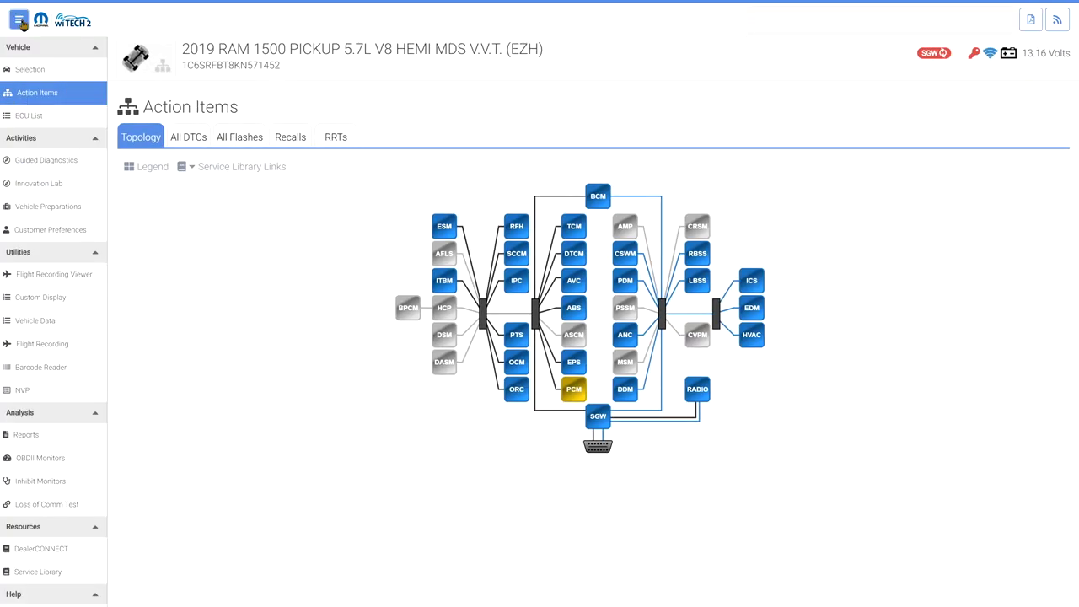
click(49, 274)
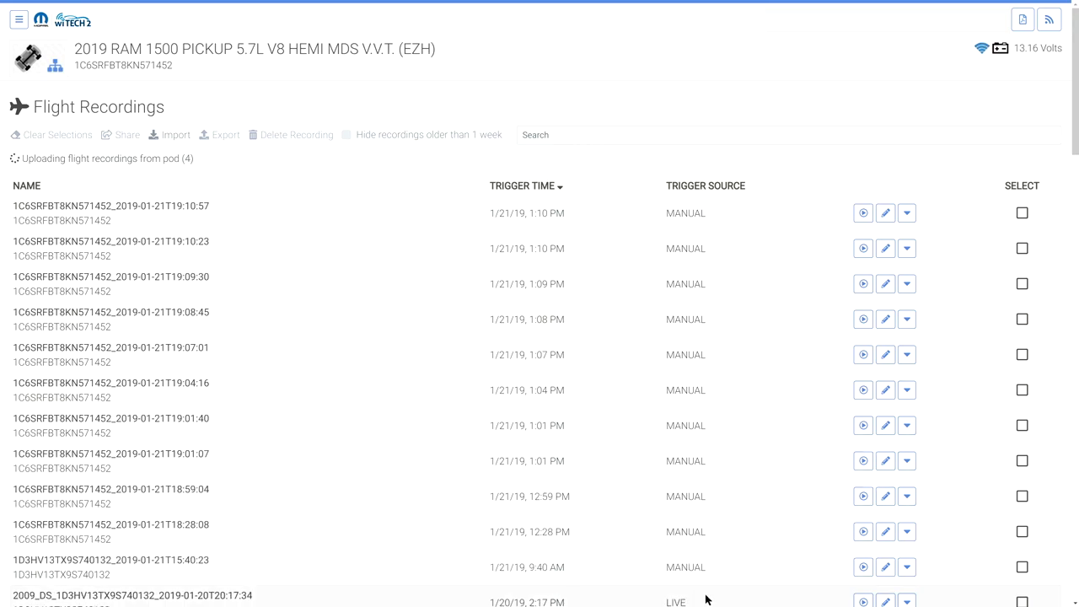
scroll(696, 570, down, 1)
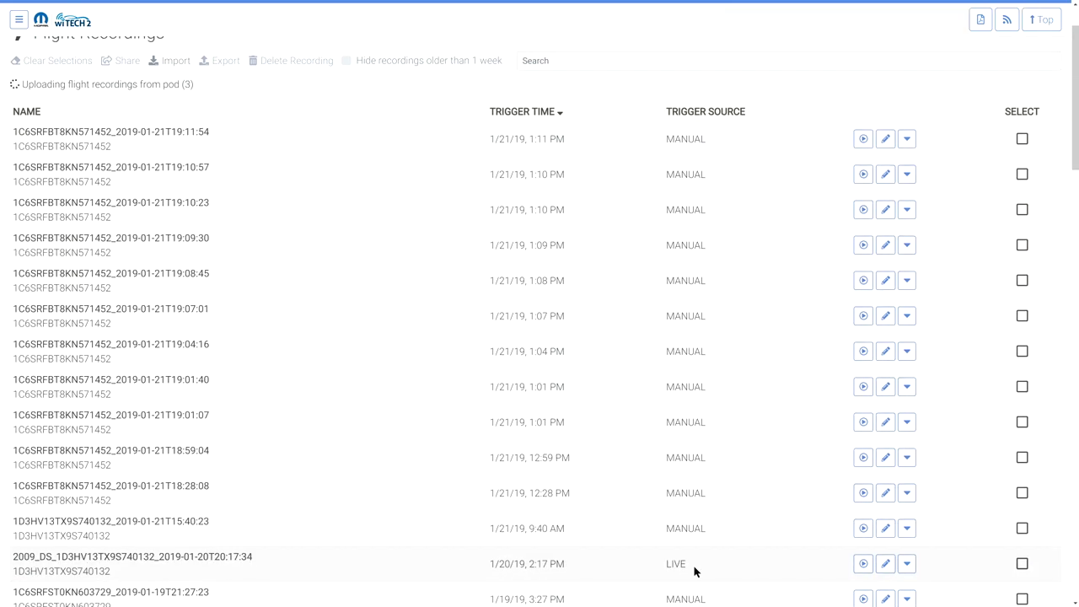
scroll(691, 349, up, 1)
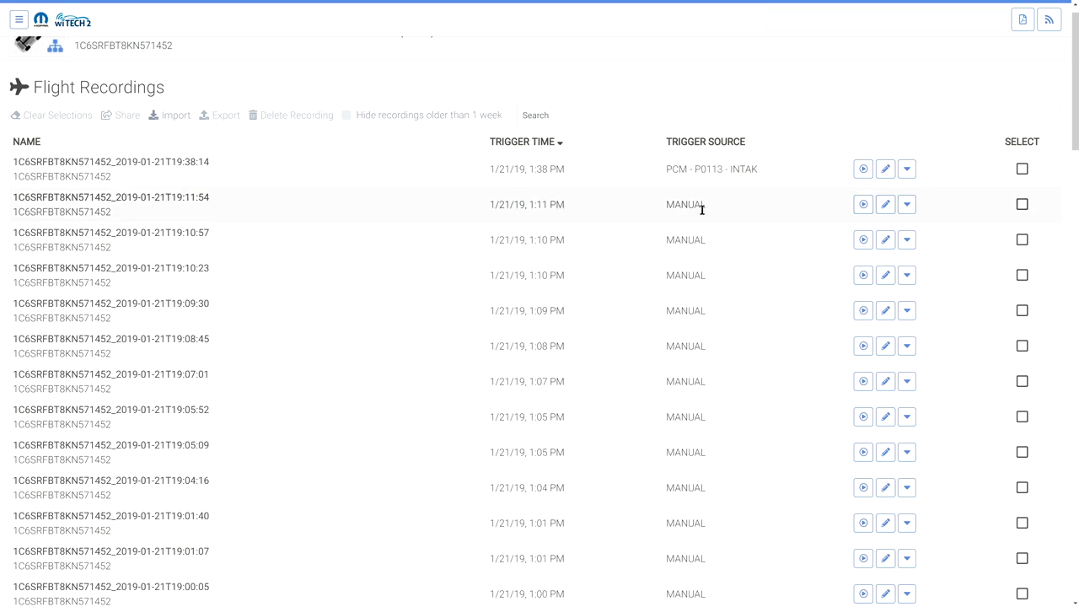
scroll(689, 478, down, 1)
scroll(688, 478, down, 3)
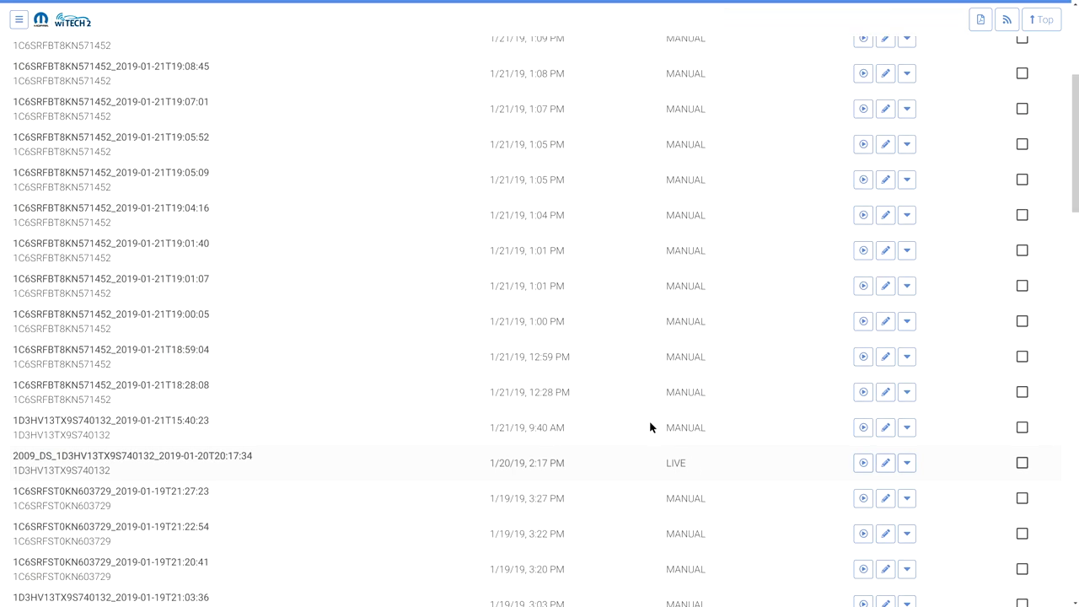
scroll(613, 332, up, 4)
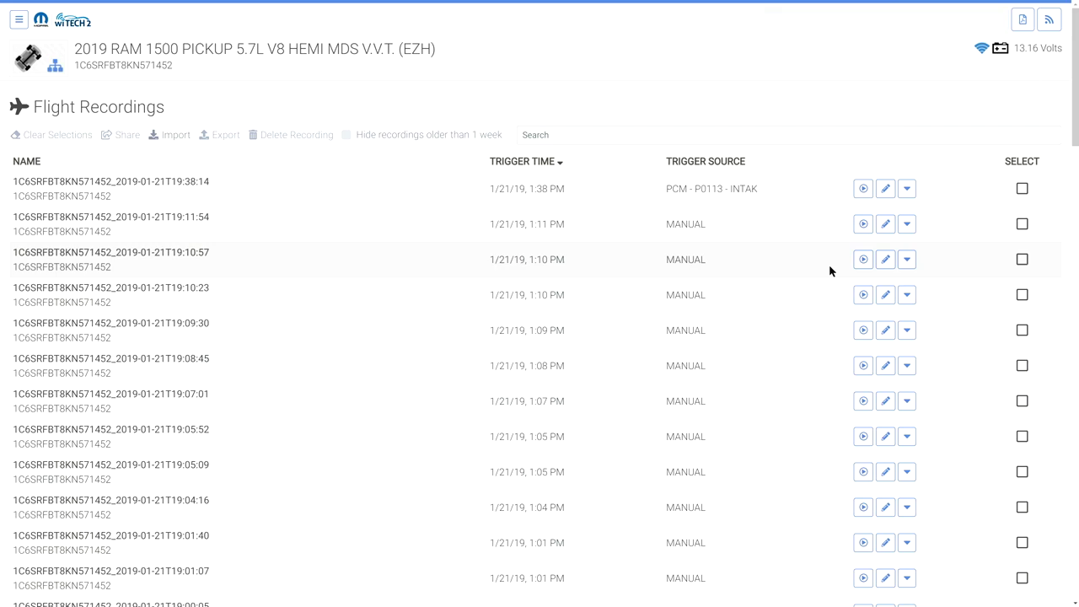
click(863, 259)
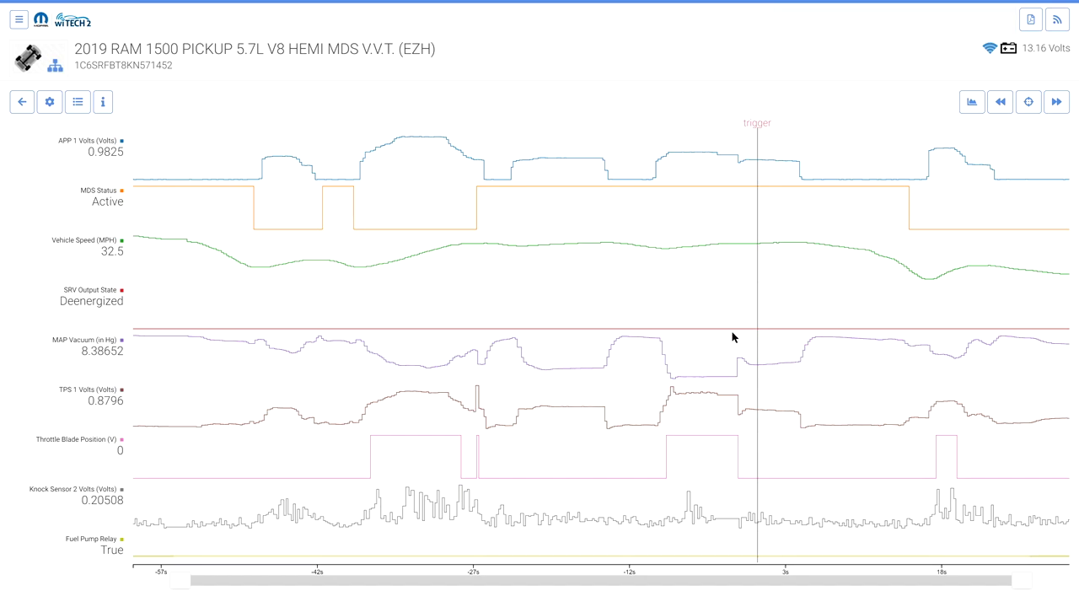
Move the time marker and narrow the graphed window to about -10s to 6s
mouse_move(758, 224)
mouse_down()
mouse_move(650, 226)
mouse_move(709, 232)
mouse_move(603, 220)
mouse_up()
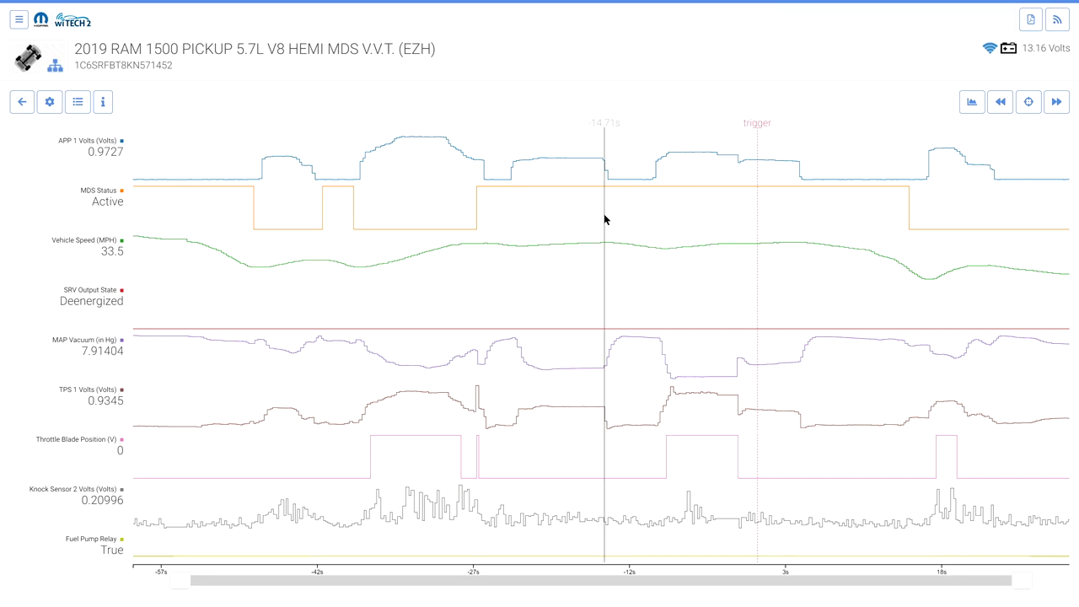
drag(180, 584, 463, 582)
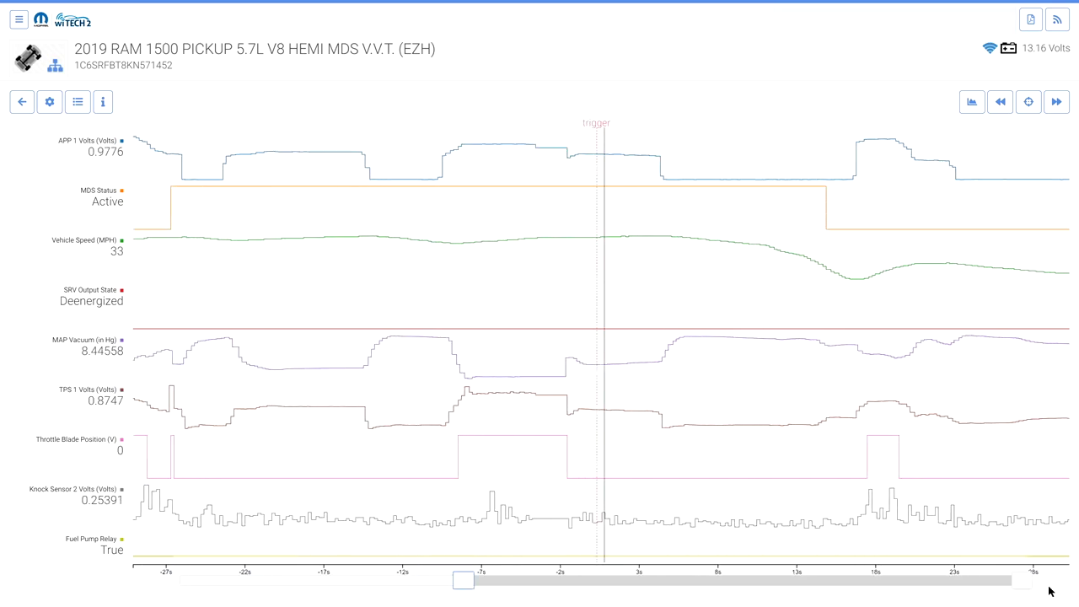
drag(1022, 582, 788, 595)
drag(463, 582, 645, 591)
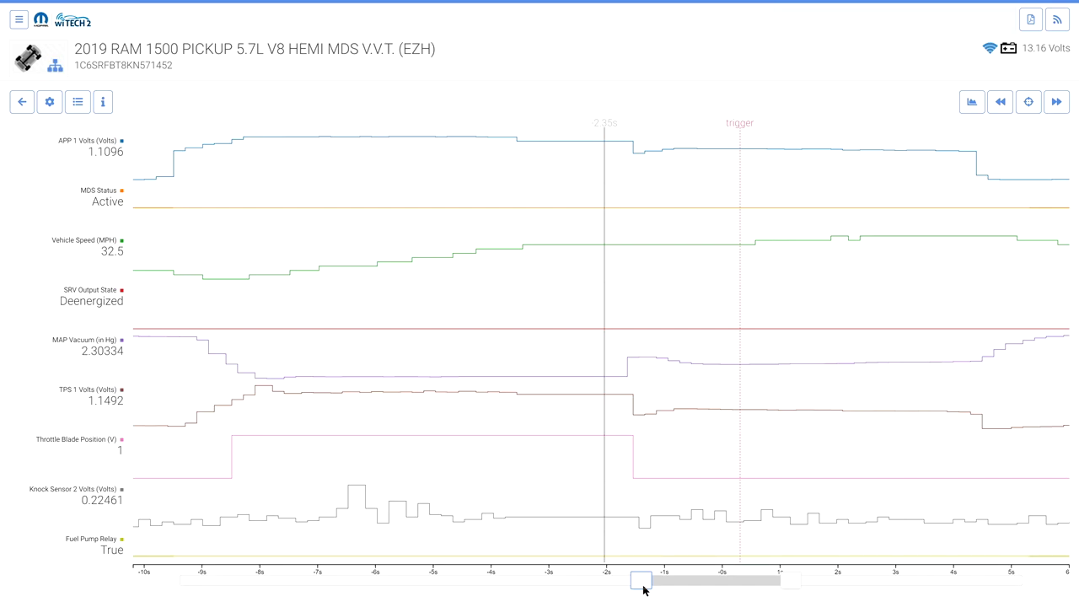
Rewind and fast-forward through the data, then recentre the marker on the trigger
click(1000, 103)
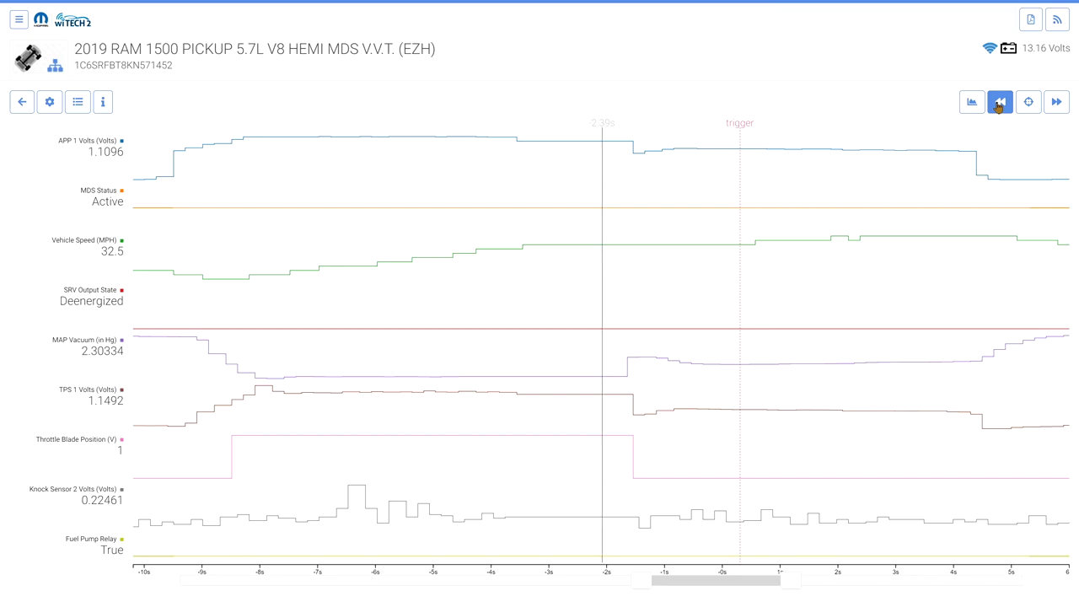
click(1058, 103)
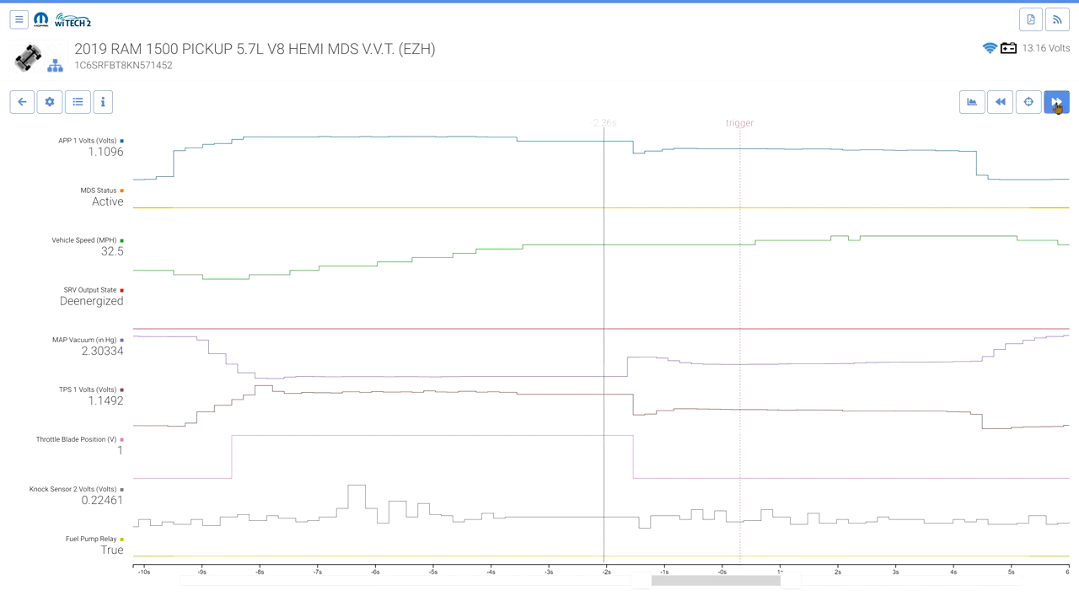
click(1028, 103)
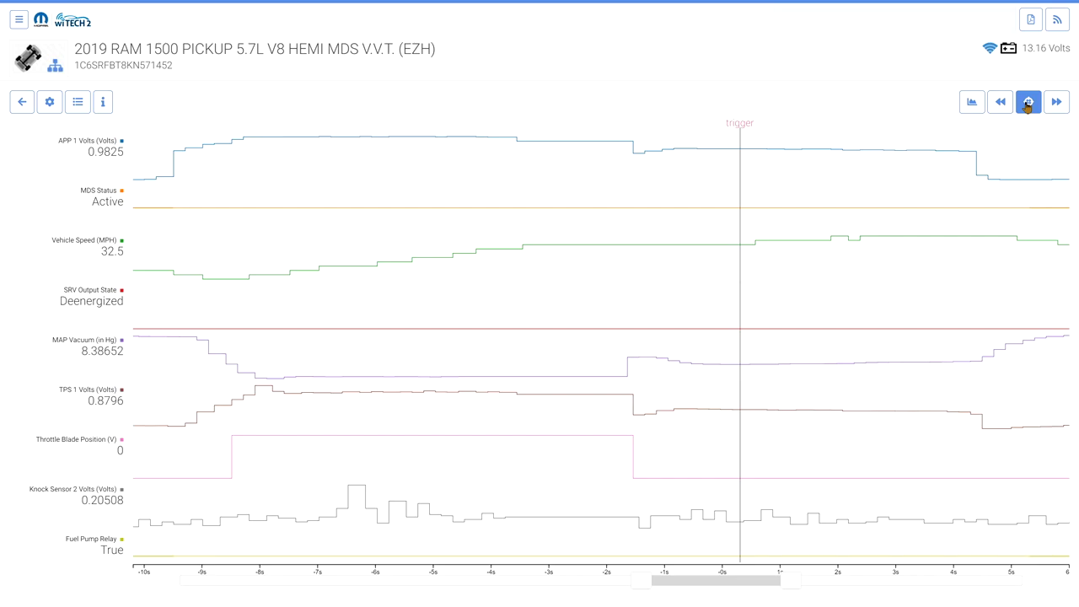
Compare the overlaid and stacked chart views, keep stacked charts, and open graph settings
click(971, 102)
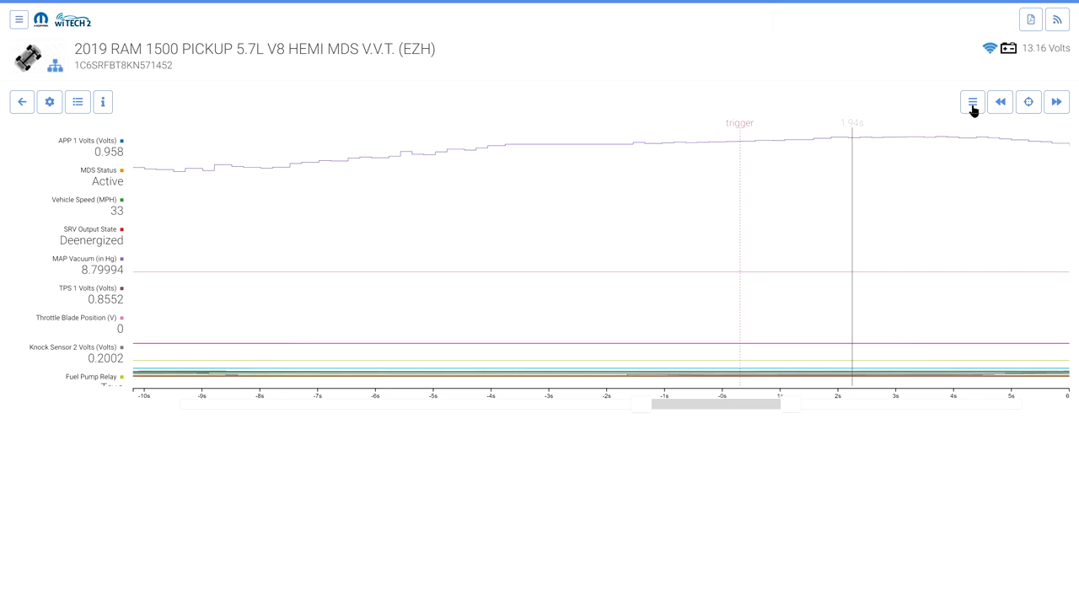
click(973, 102)
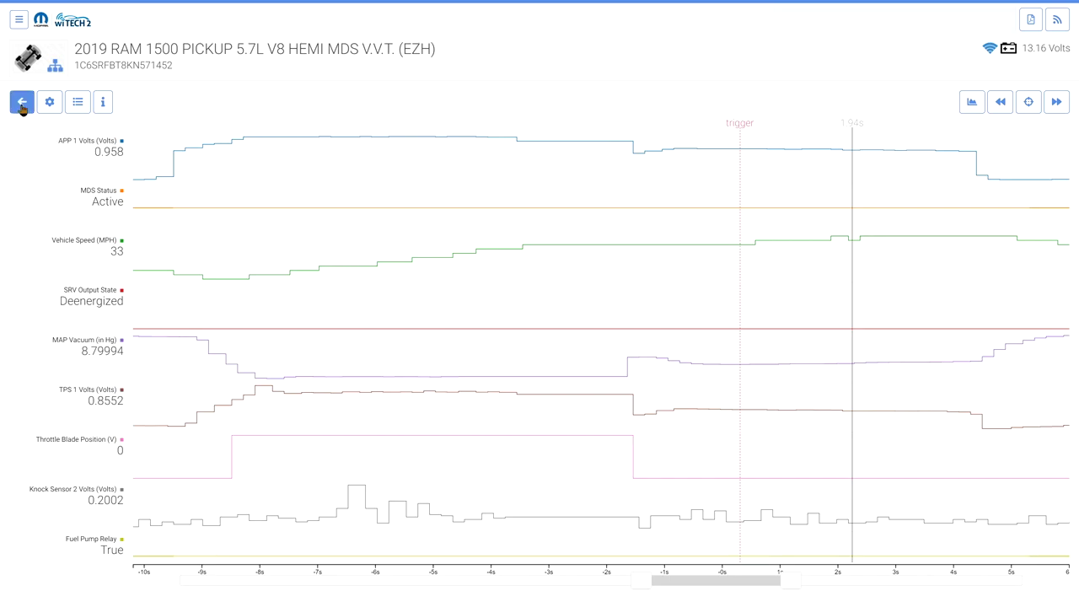
click(50, 104)
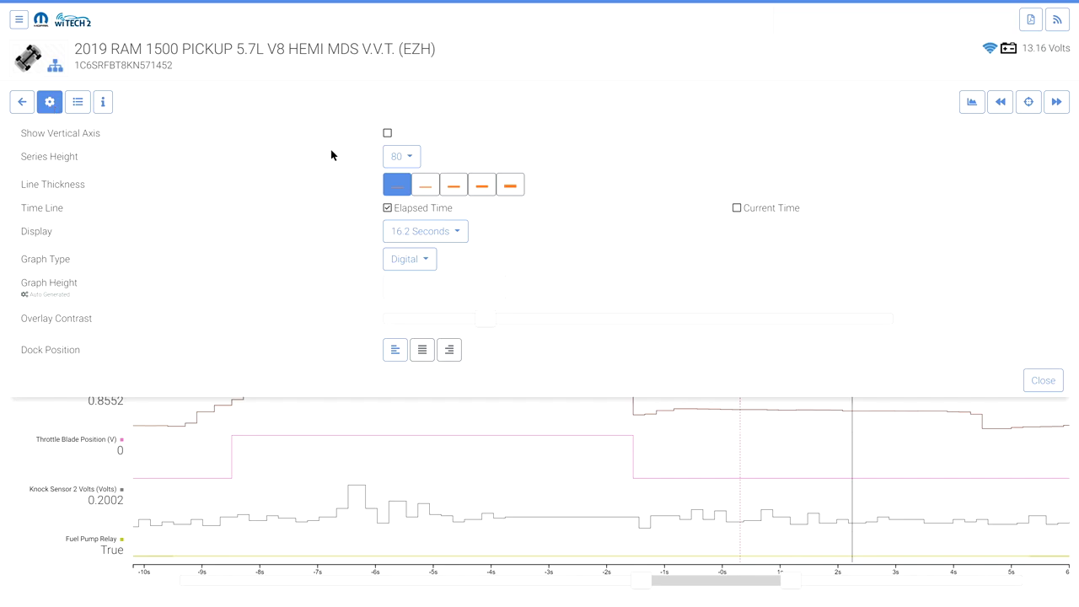
Show axis scales, set series height 150, thicker lines, clock time and a 90-second display
click(387, 134)
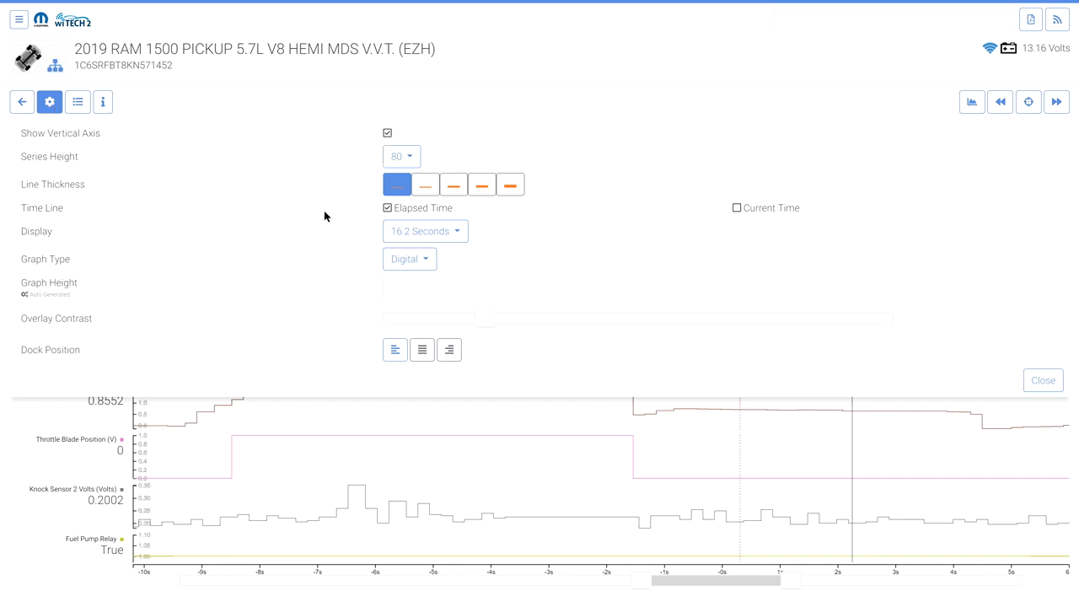
click(402, 157)
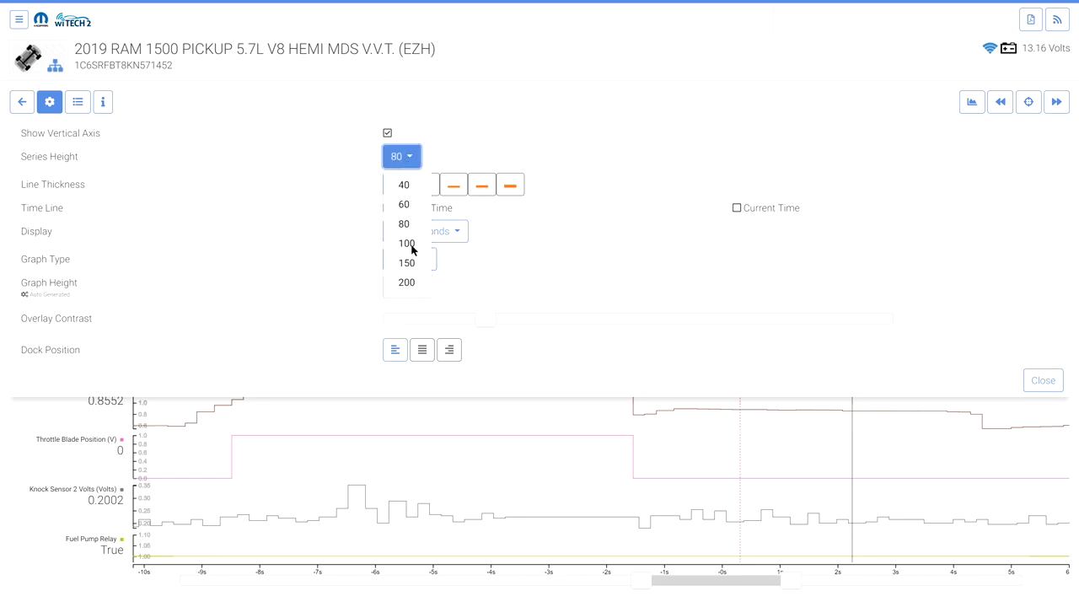
click(414, 264)
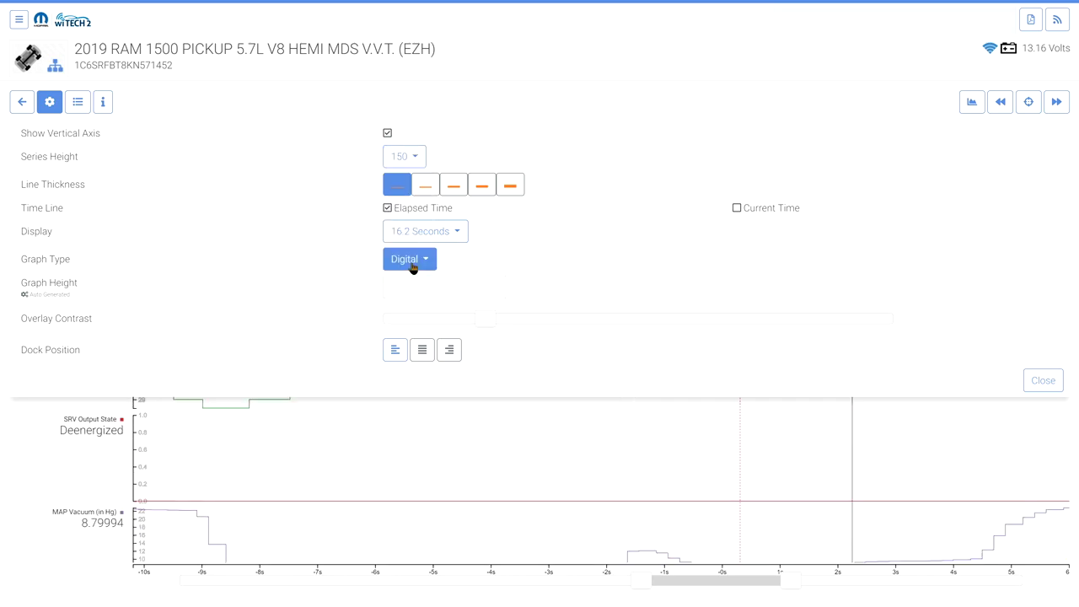
click(424, 187)
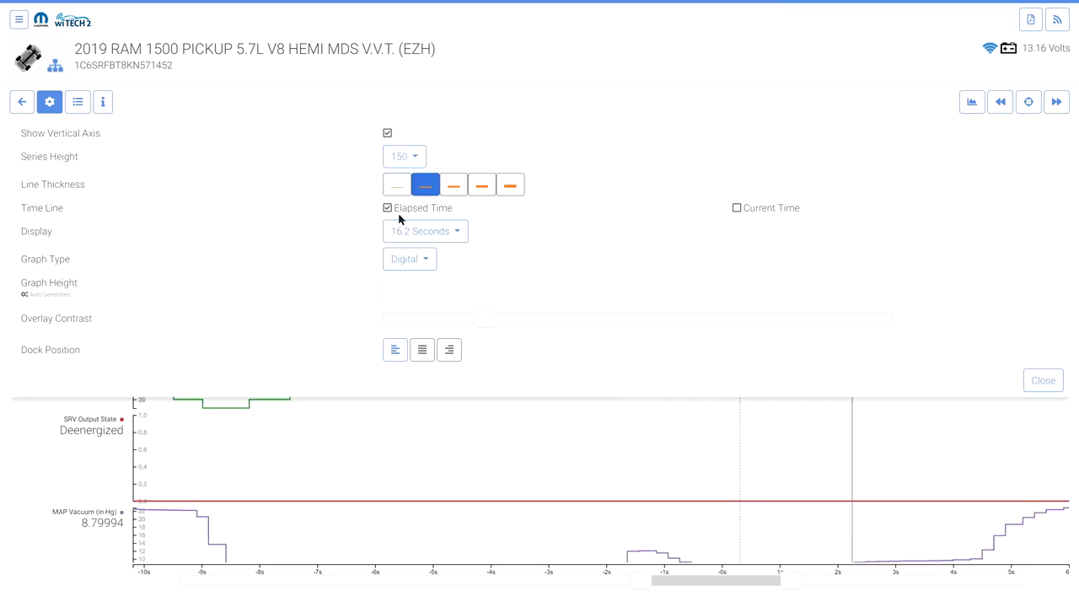
click(737, 209)
click(463, 236)
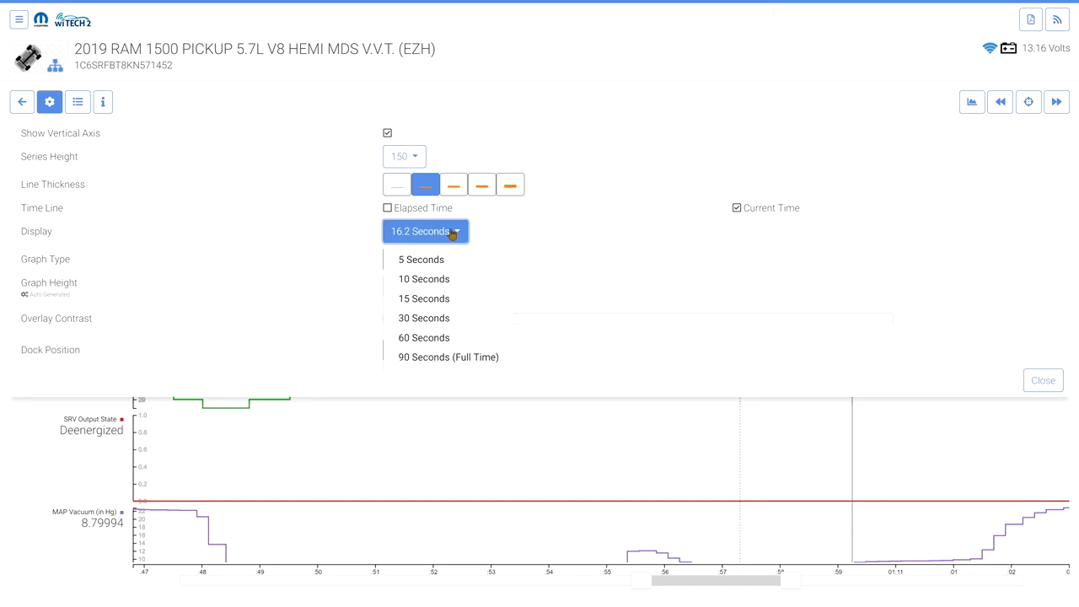
click(450, 364)
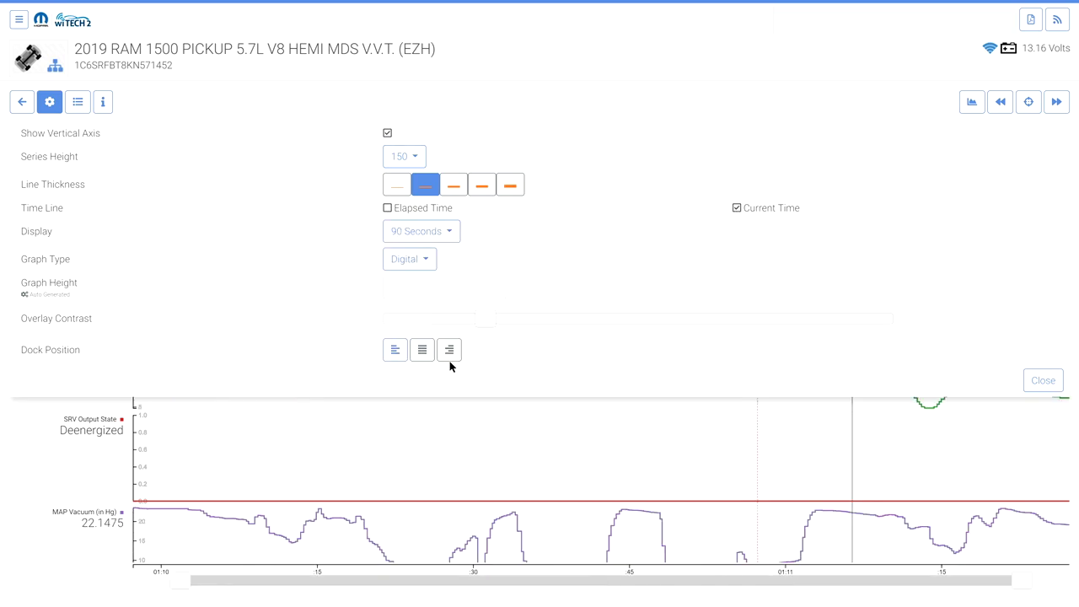
Change the graph type from Digital to Analog
click(429, 264)
click(429, 307)
click(424, 264)
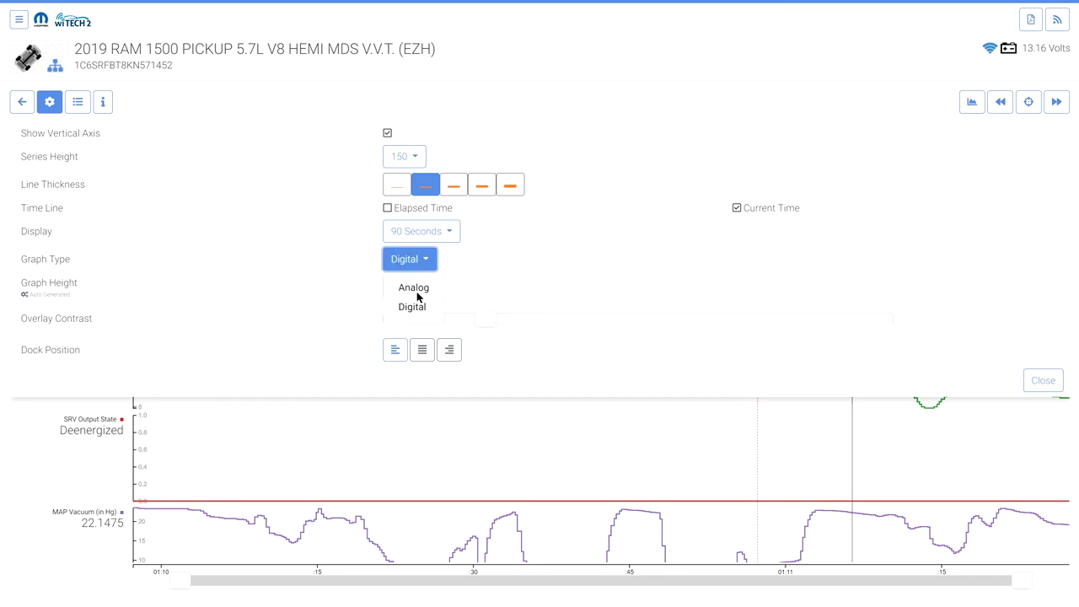
click(418, 290)
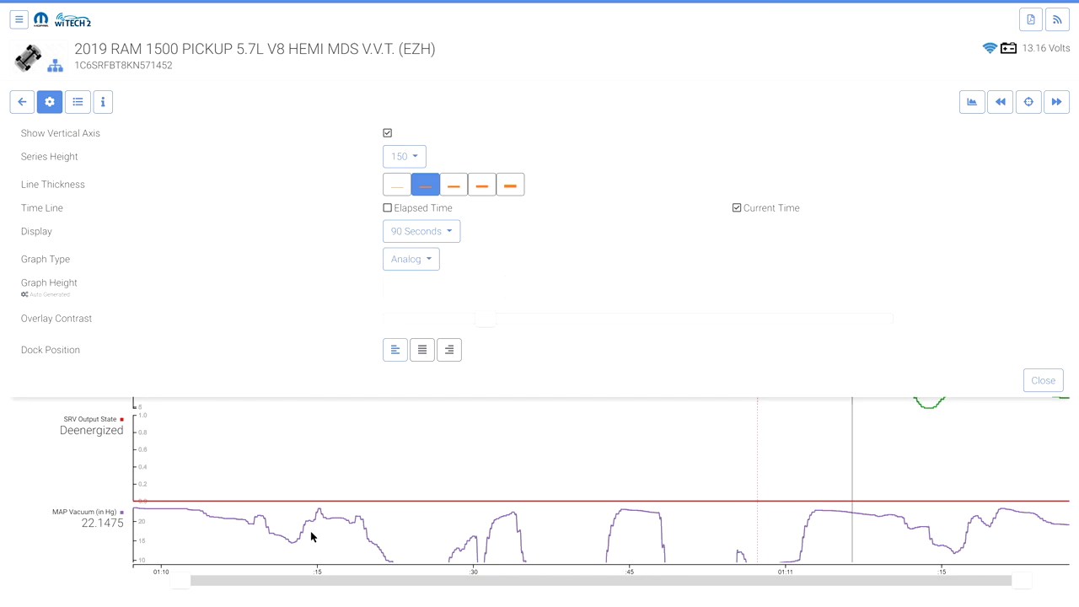
scroll(356, 486, down, 3)
scroll(356, 486, down, 3)
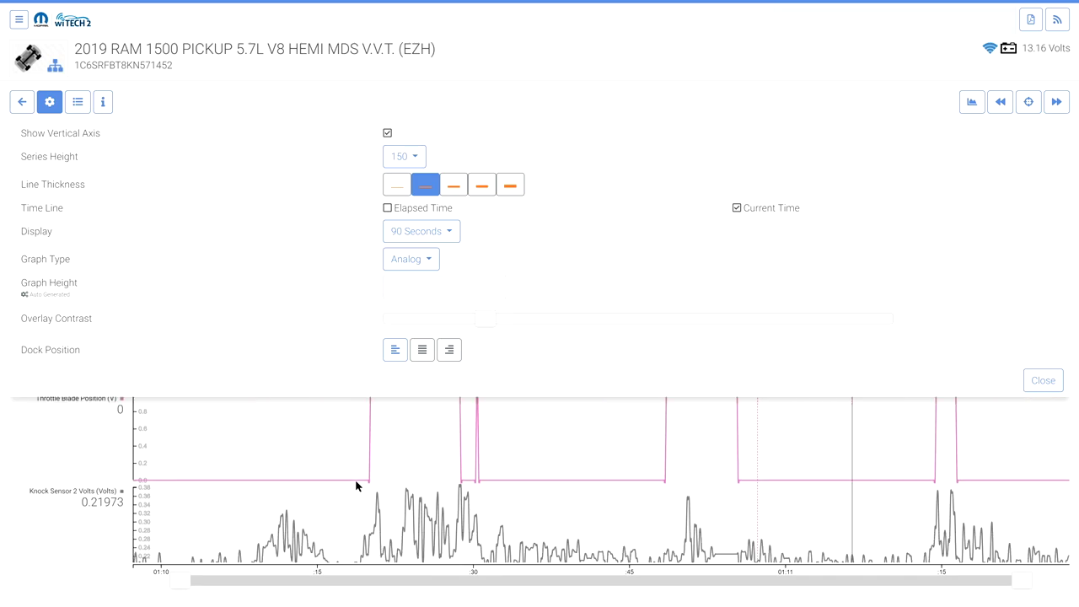
scroll(356, 485, up, 1)
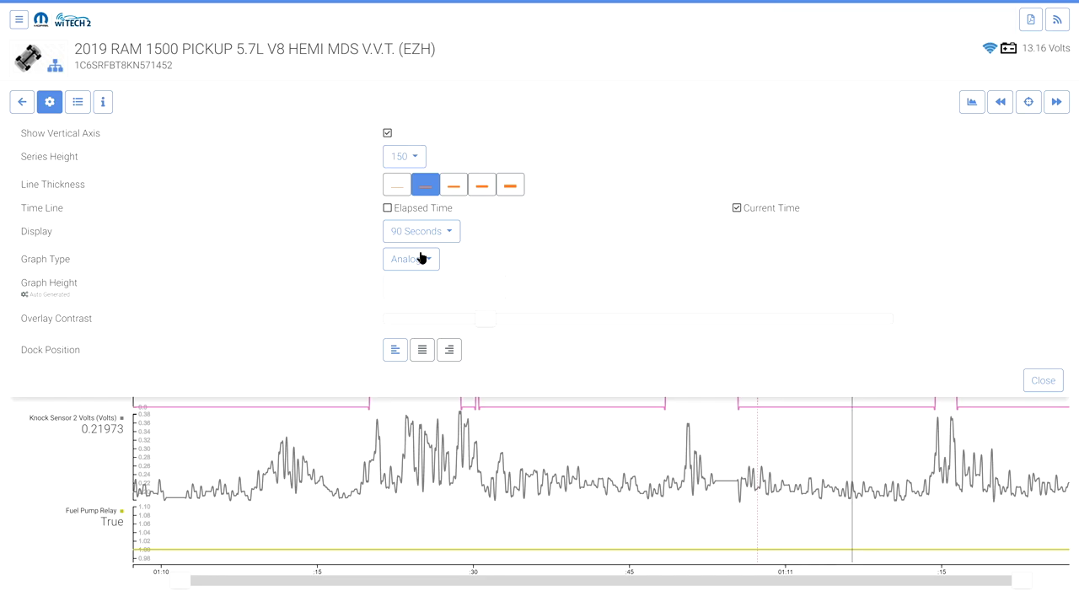
click(421, 258)
Restore Digital graph type, lower overlay contrast, dock the legend left, and open the Data List
click(412, 308)
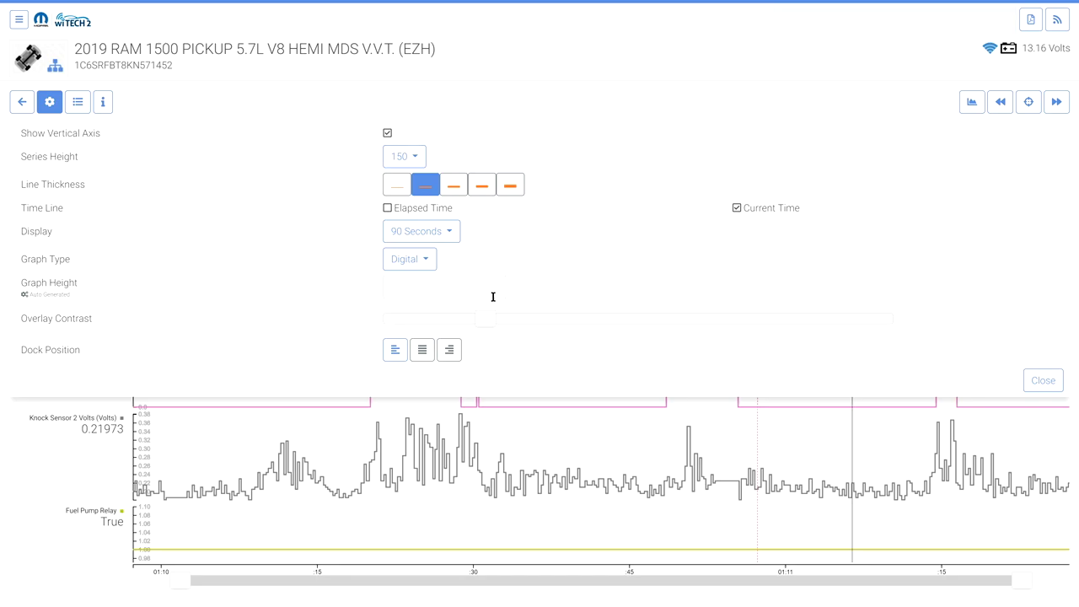
click(450, 350)
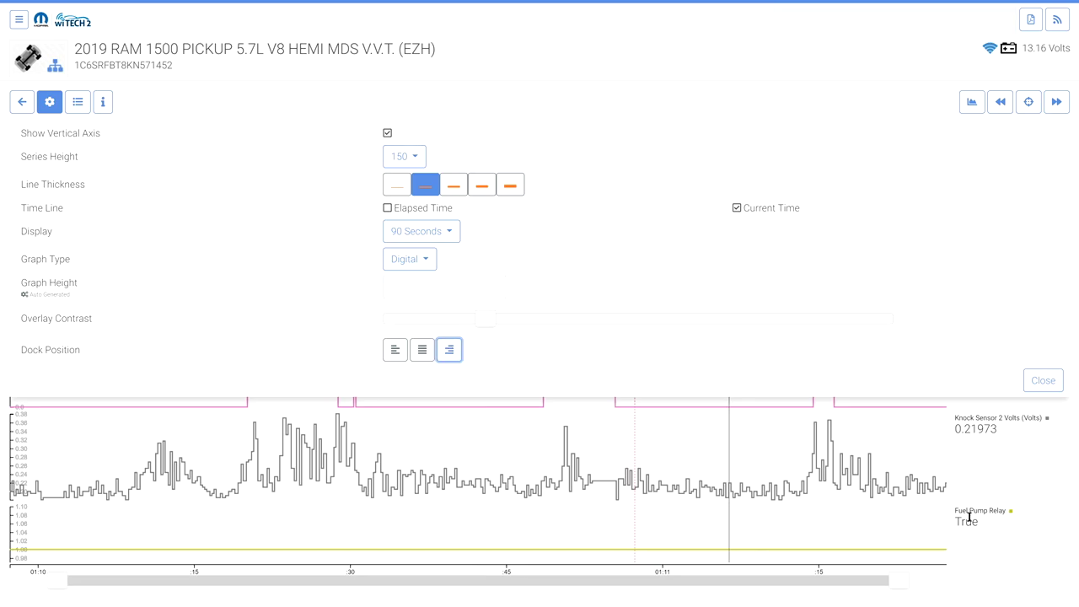
click(426, 351)
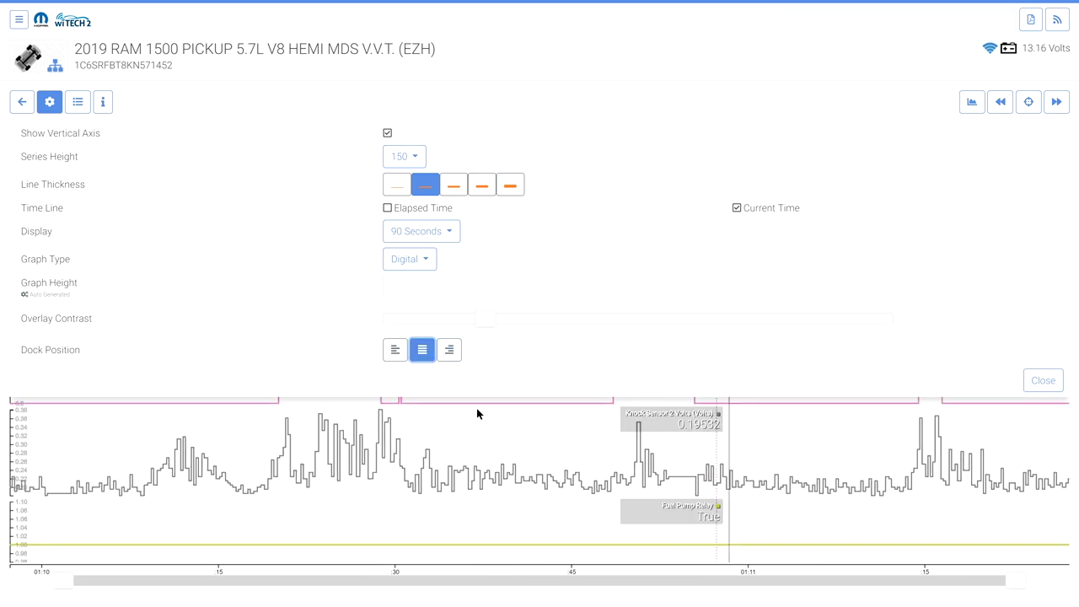
drag(482, 323, 492, 315)
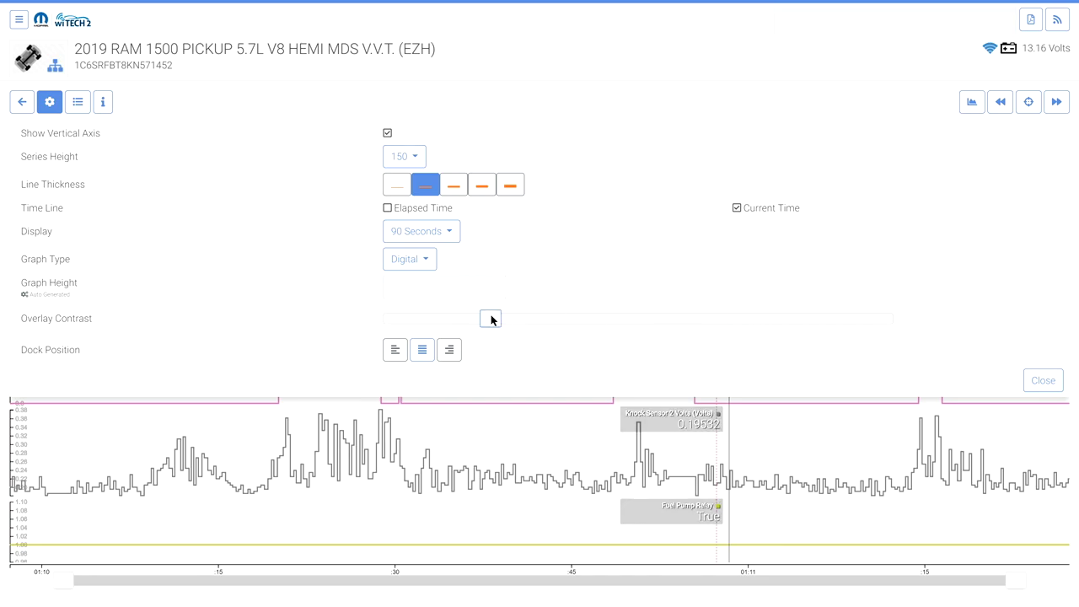
click(397, 351)
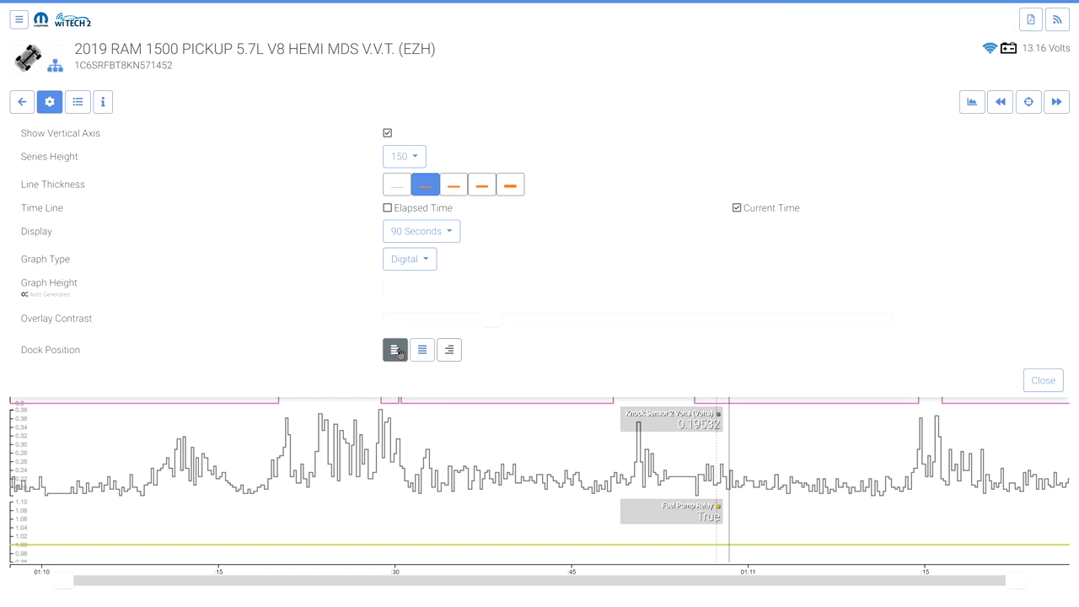
click(77, 102)
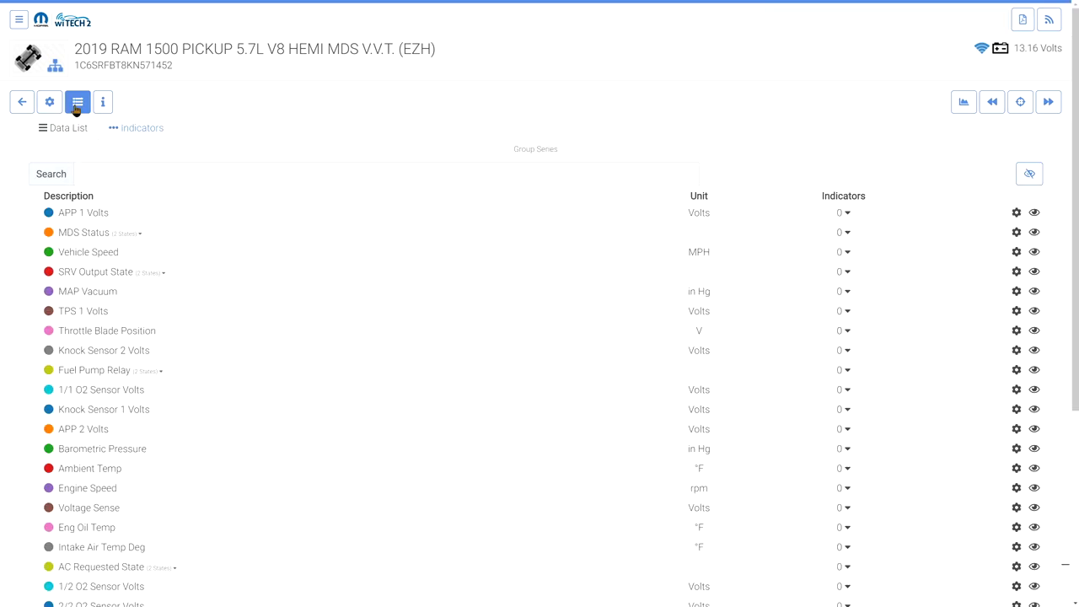
Drag TPS 1 and APP 2 Volts under APP 1 Volts, and Knock Sensor 1 above Knock Sensor 2
drag(38, 314, 36, 214)
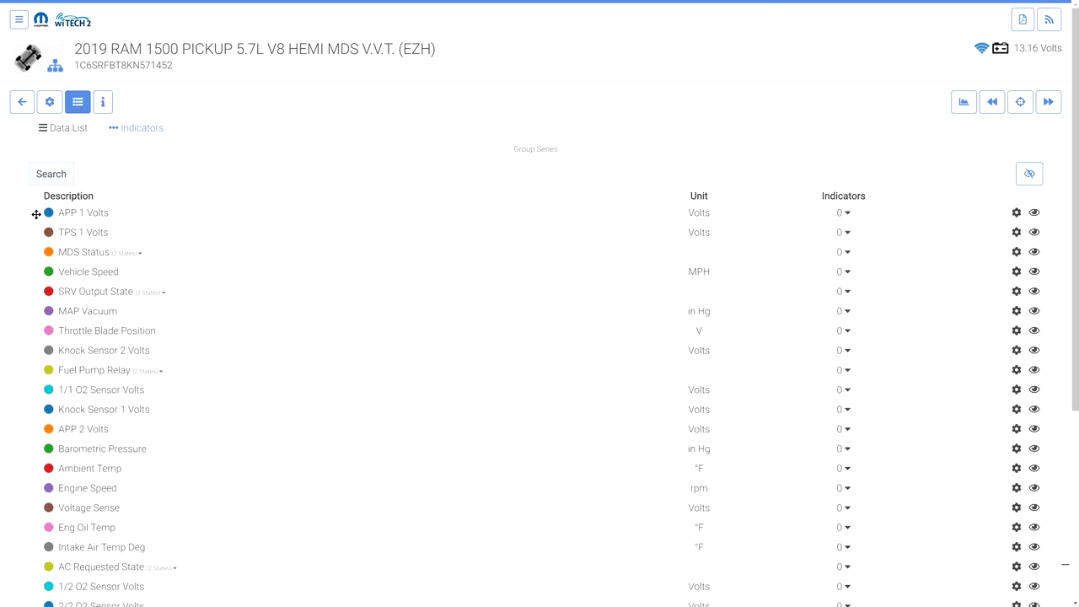
drag(36, 429, 38, 232)
drag(38, 429, 38, 369)
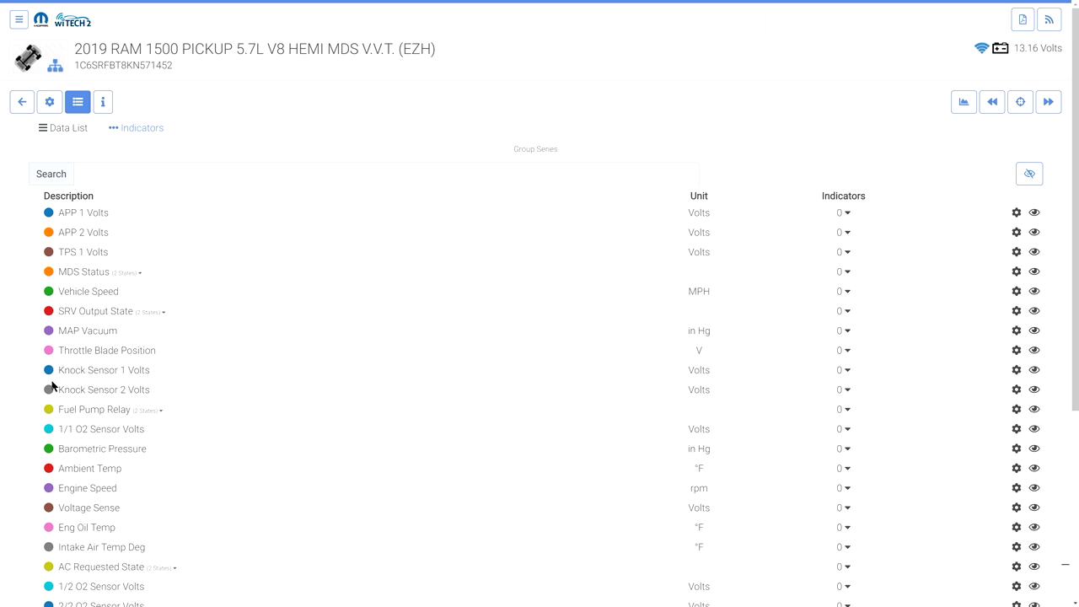
Add an indicator at value 2.5 to APP 1 Volts
click(848, 217)
click(524, 296)
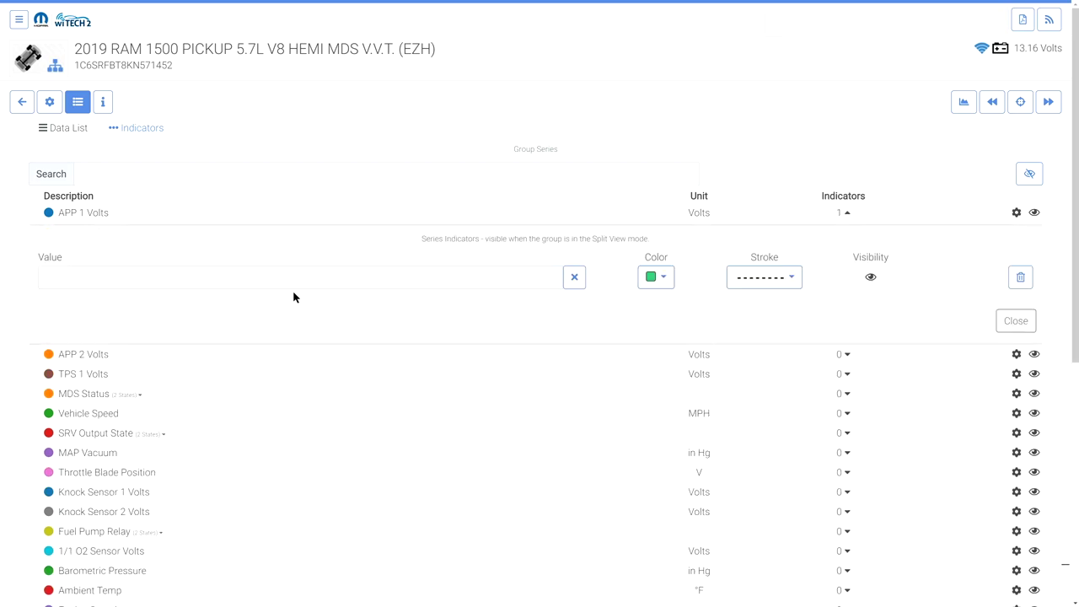
click(263, 284)
text(2.5)
click(578, 280)
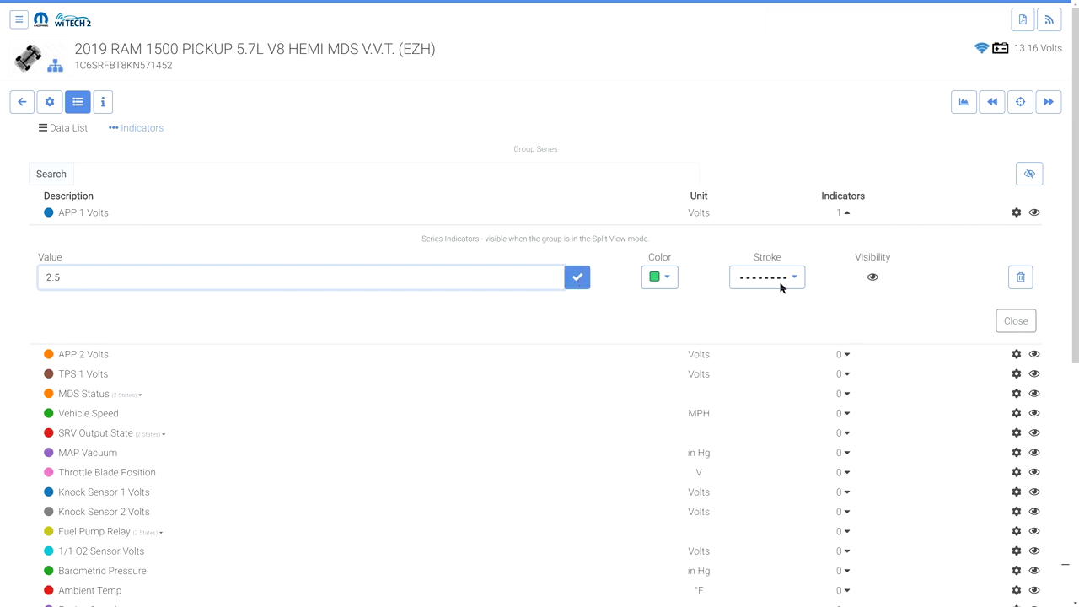
click(1017, 344)
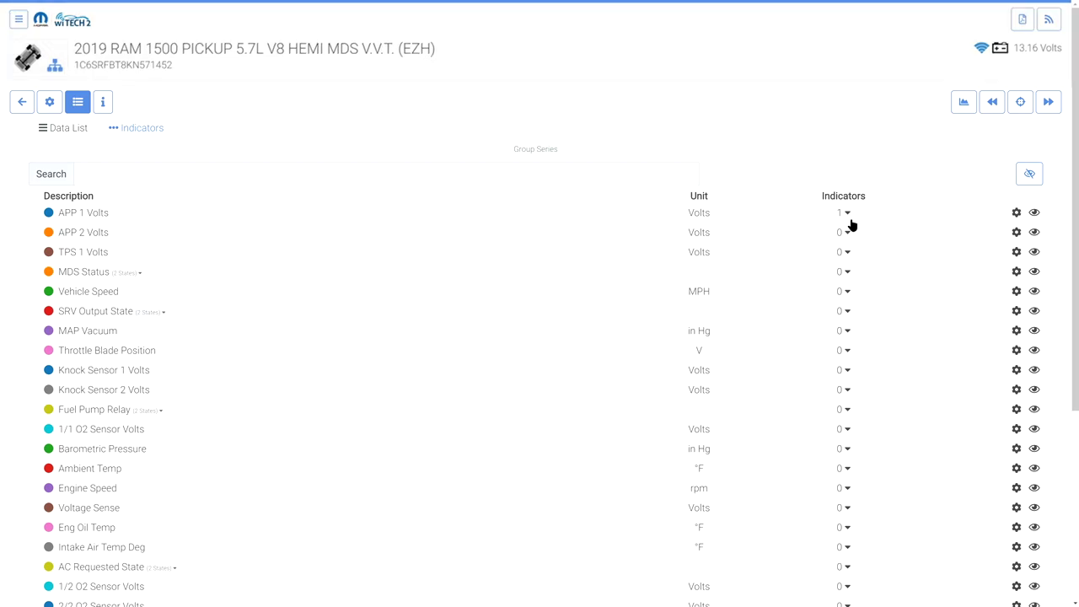
Save a fixed scale of Max 5, Min 0 for APP 1 Volts
click(1017, 213)
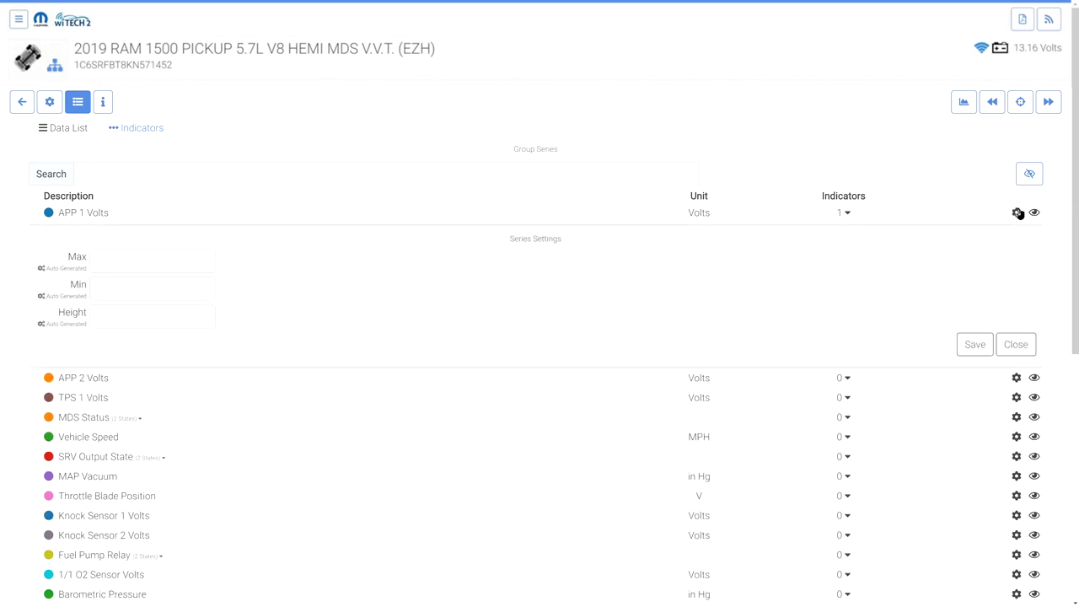
click(166, 260)
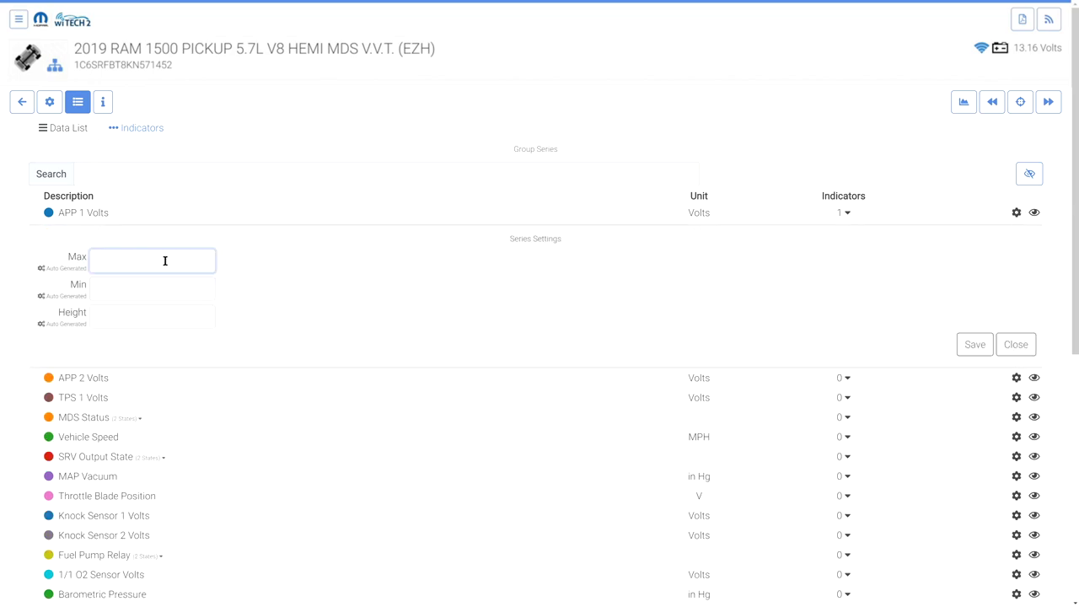
text(5)
click(140, 284)
text(0)
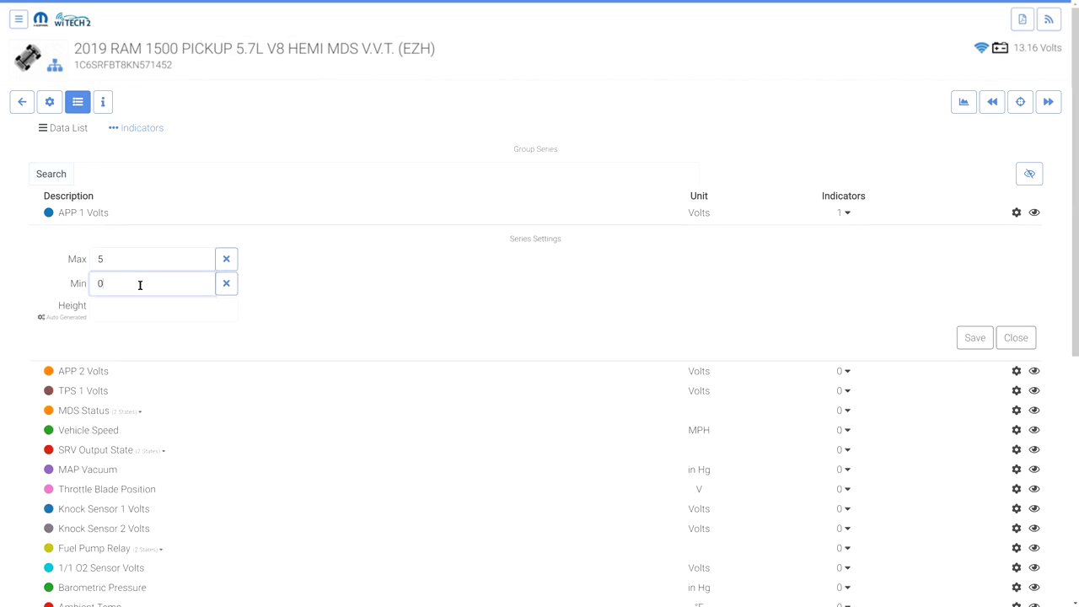
click(974, 337)
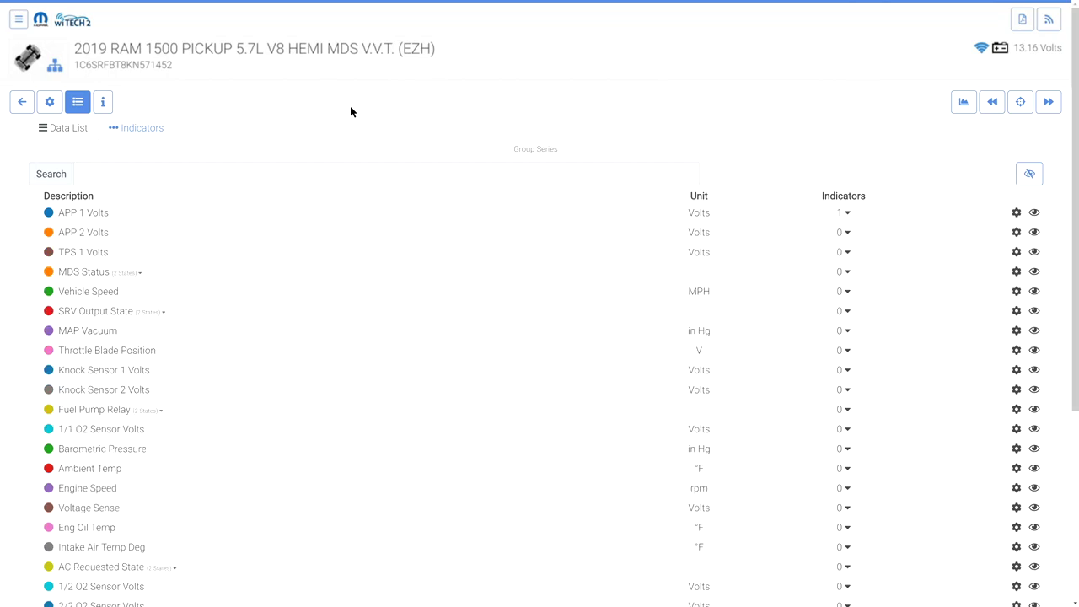
Preview the graph with only APP 1 Volts shown, then restore indicator visibility for every signal
click(78, 102)
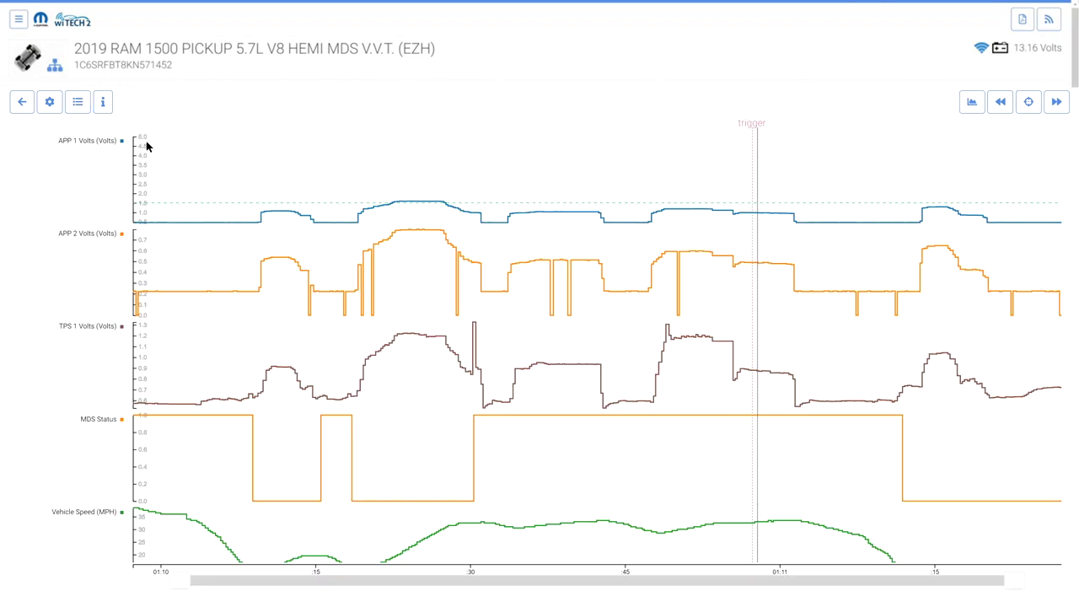
click(78, 102)
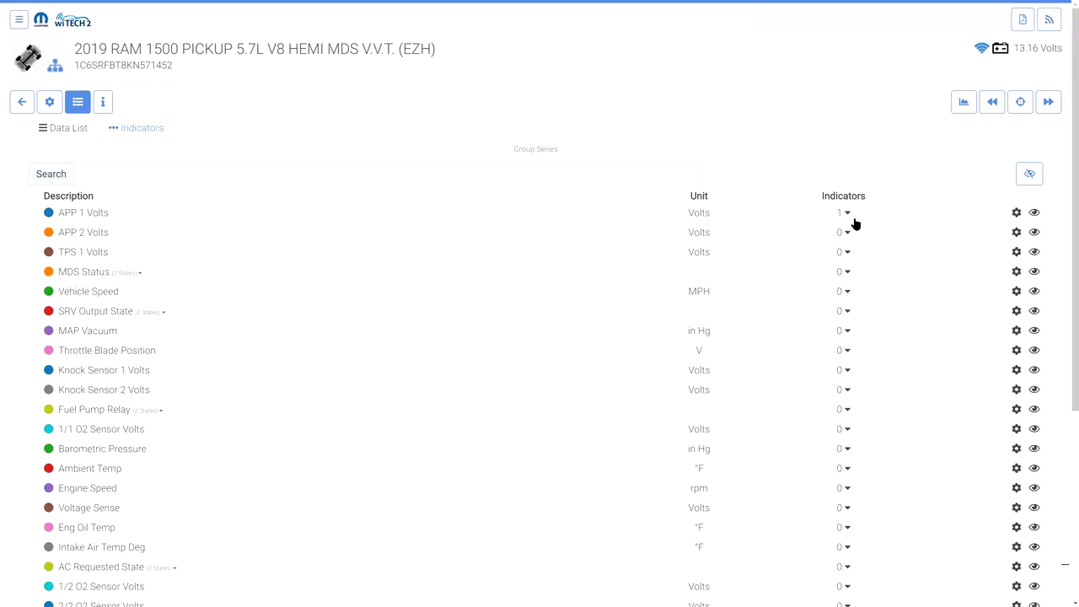
click(1034, 173)
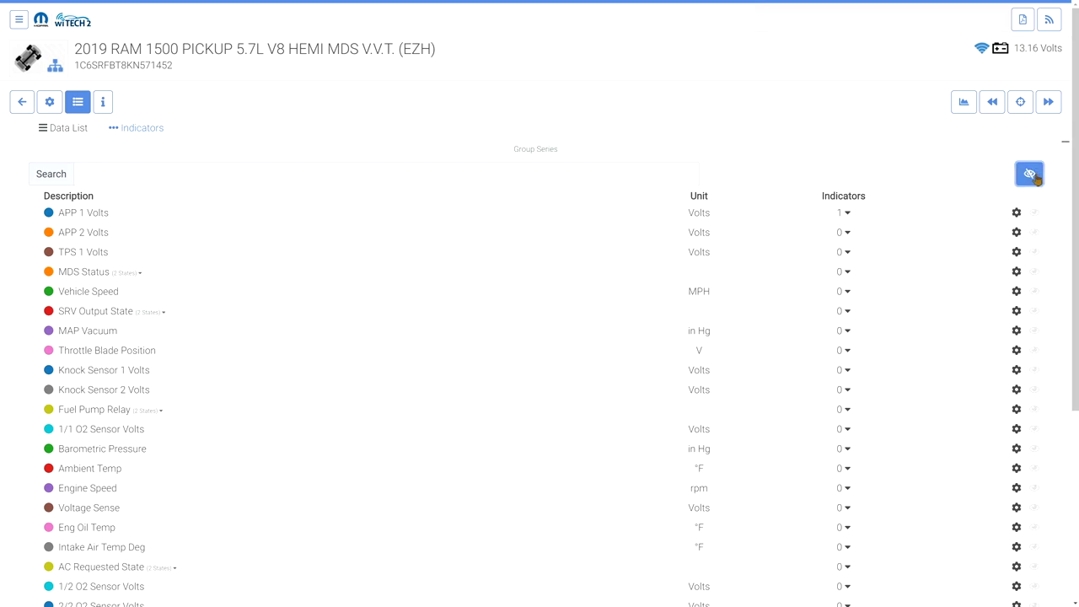
click(77, 102)
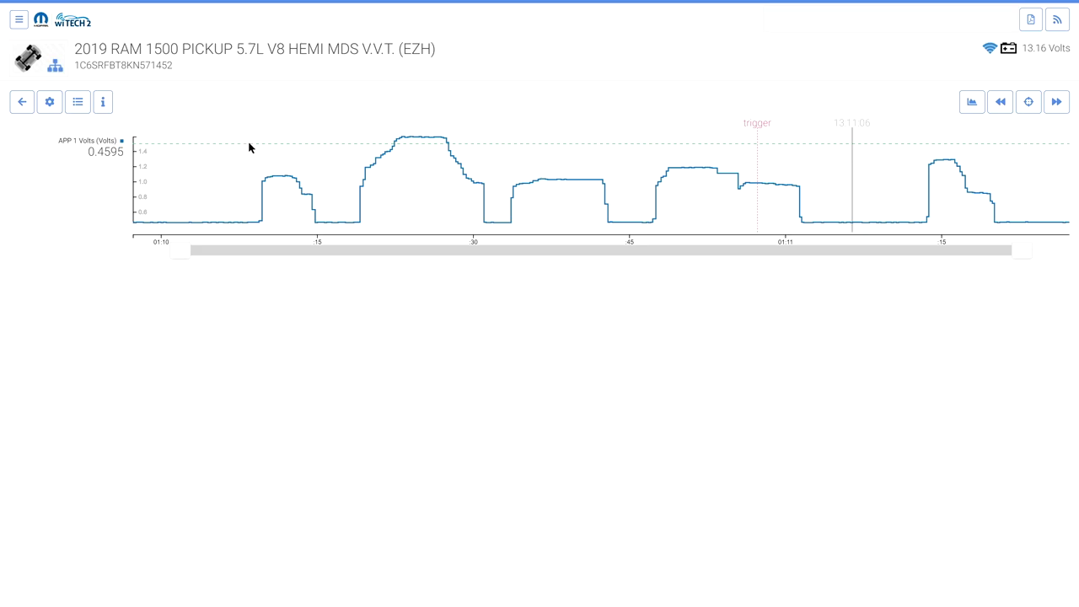
click(77, 102)
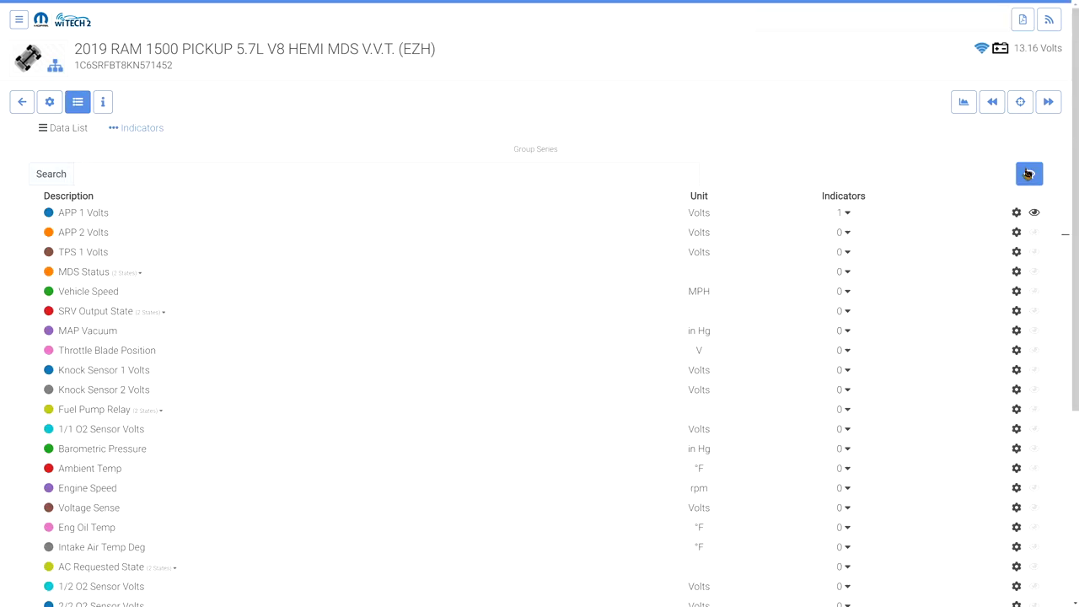
click(1028, 174)
Add a group indicator at value 2 and close the indicator settings
click(135, 128)
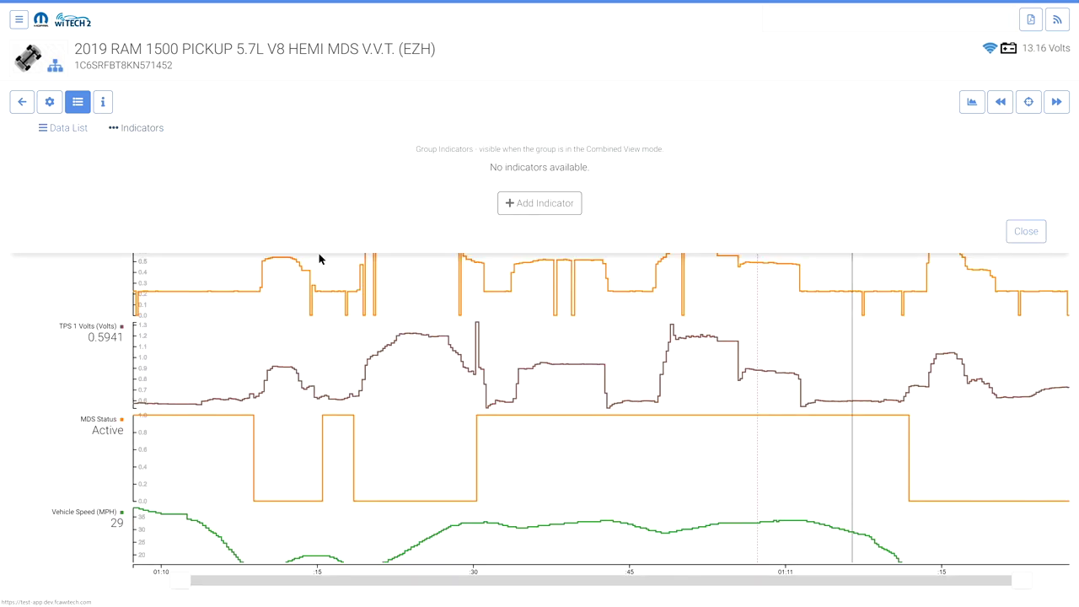
click(535, 204)
click(296, 185)
text(2)
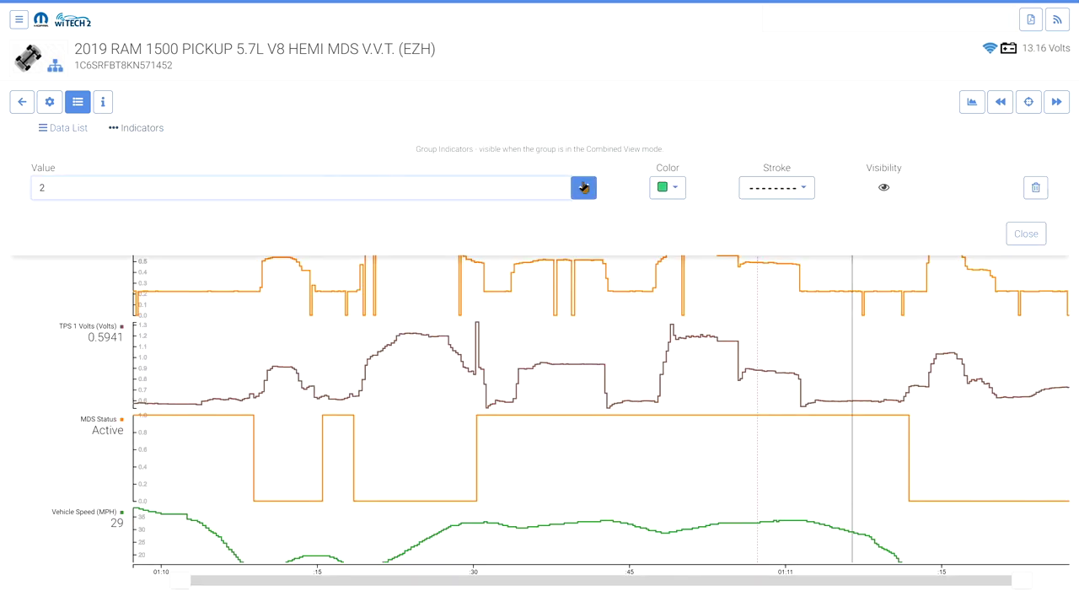
click(583, 187)
click(1020, 259)
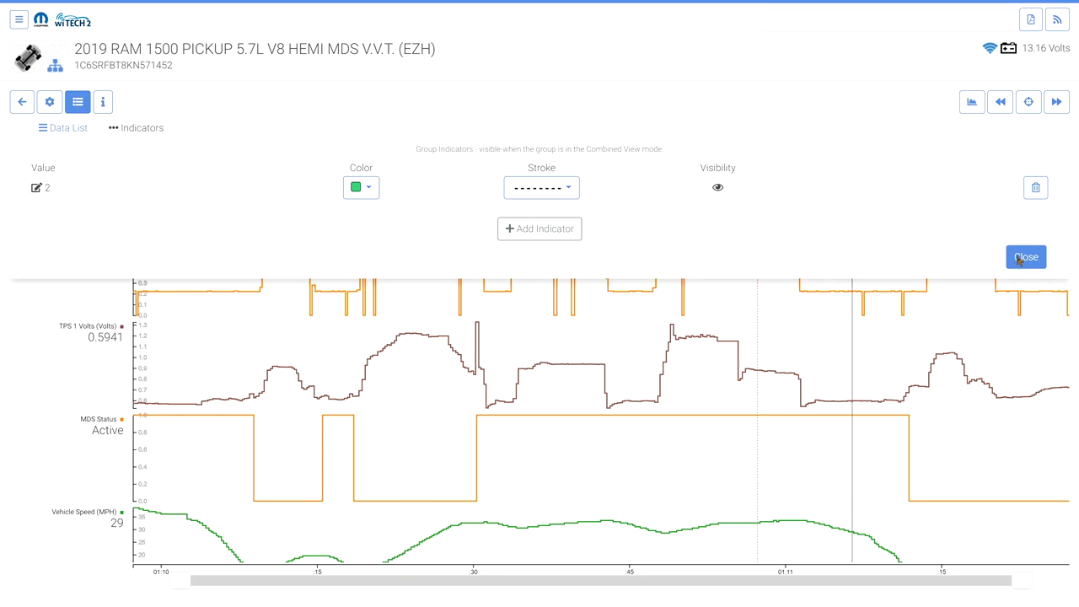
View the T19:10:57 recording's details, close them, and return to the Flight Recordings list
click(103, 102)
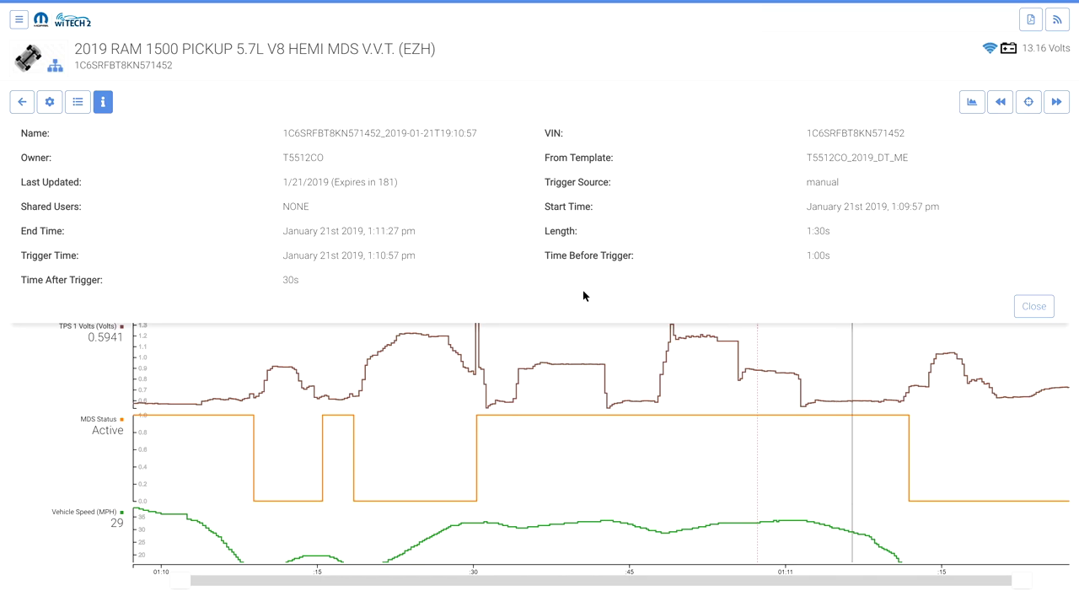
click(1035, 307)
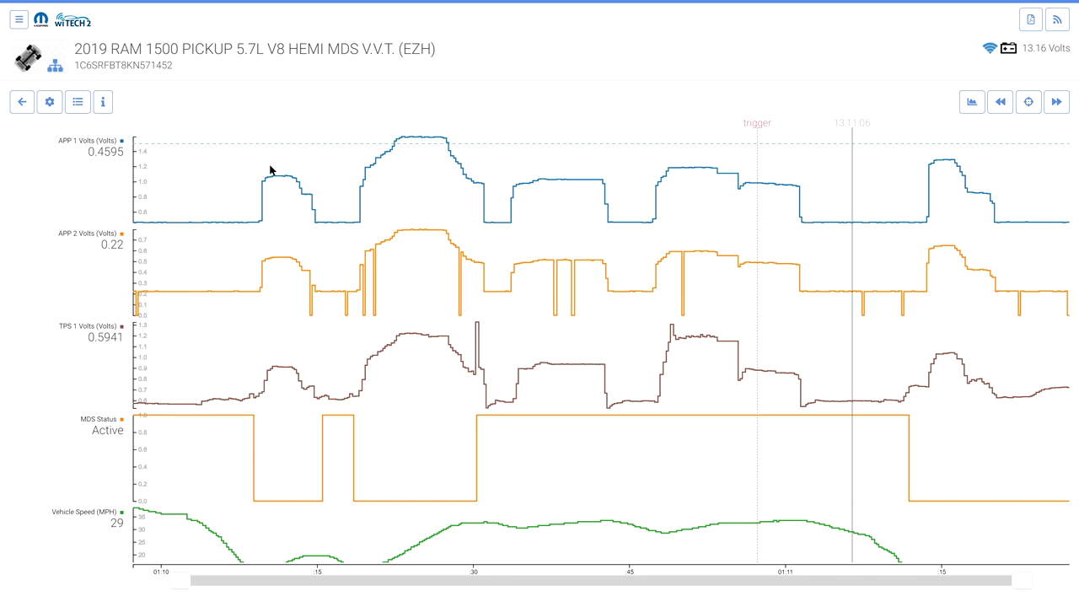
click(22, 106)
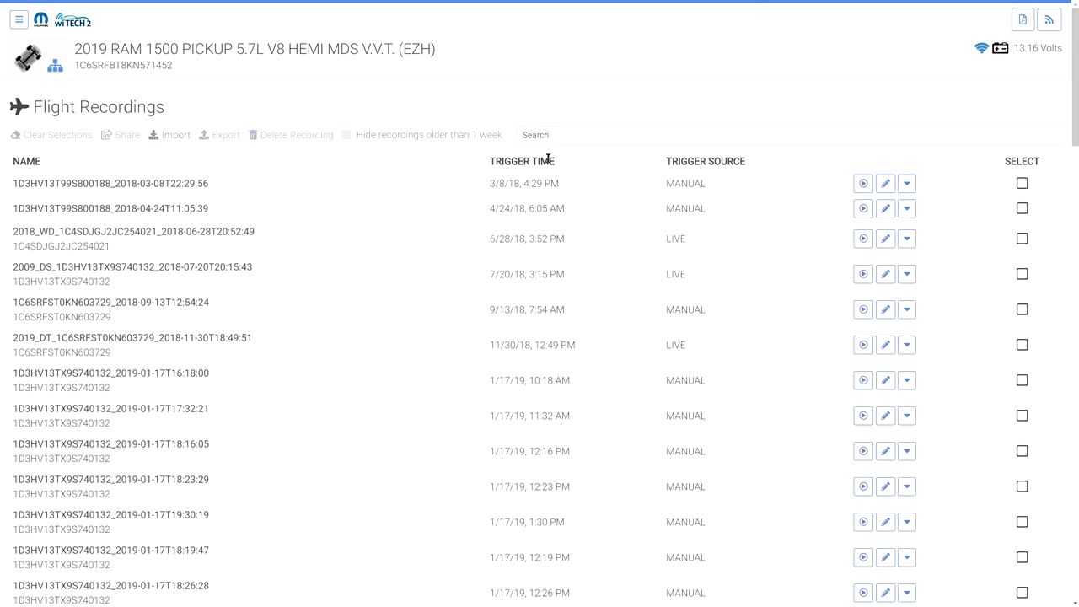
Sort recordings newest first, rename the top one to the customer's name plus 'Concern 1', and select it
click(548, 160)
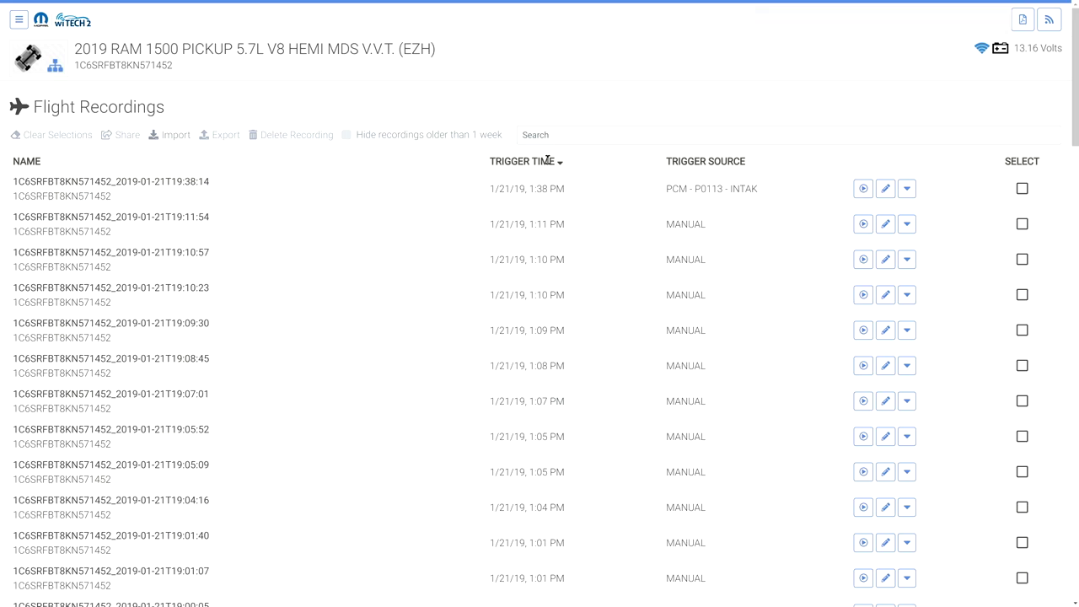
click(907, 190)
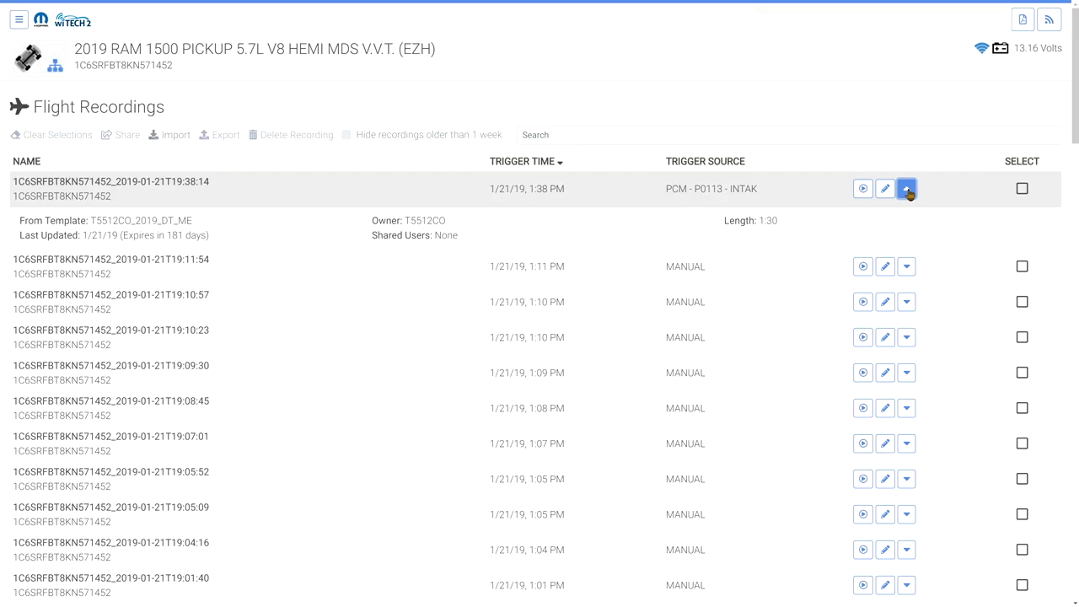
click(885, 189)
click(523, 135)
text(Jane Doe Concern 1)
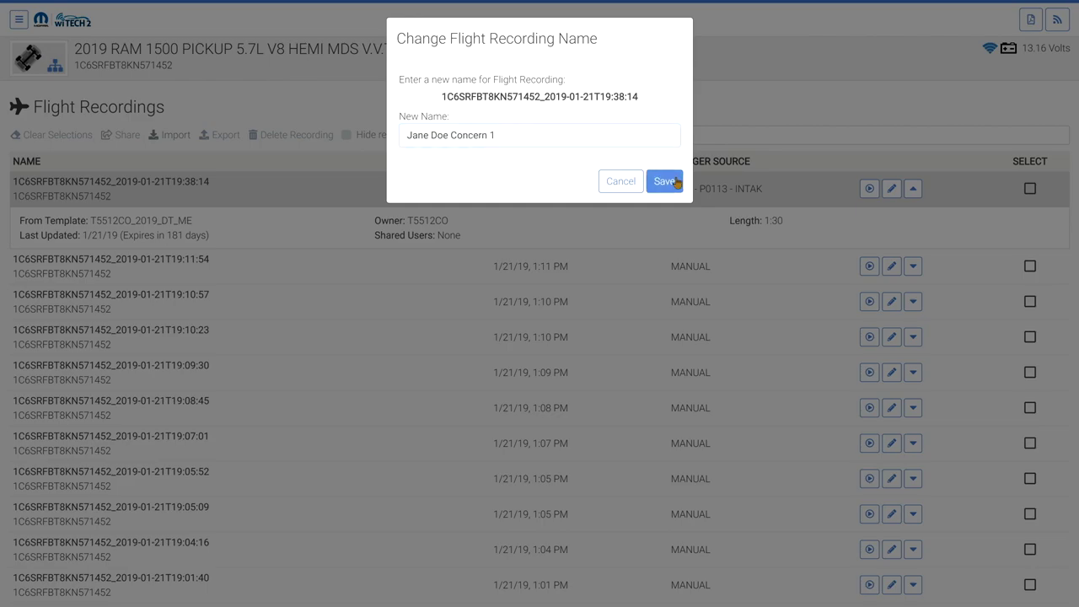
click(664, 180)
click(662, 164)
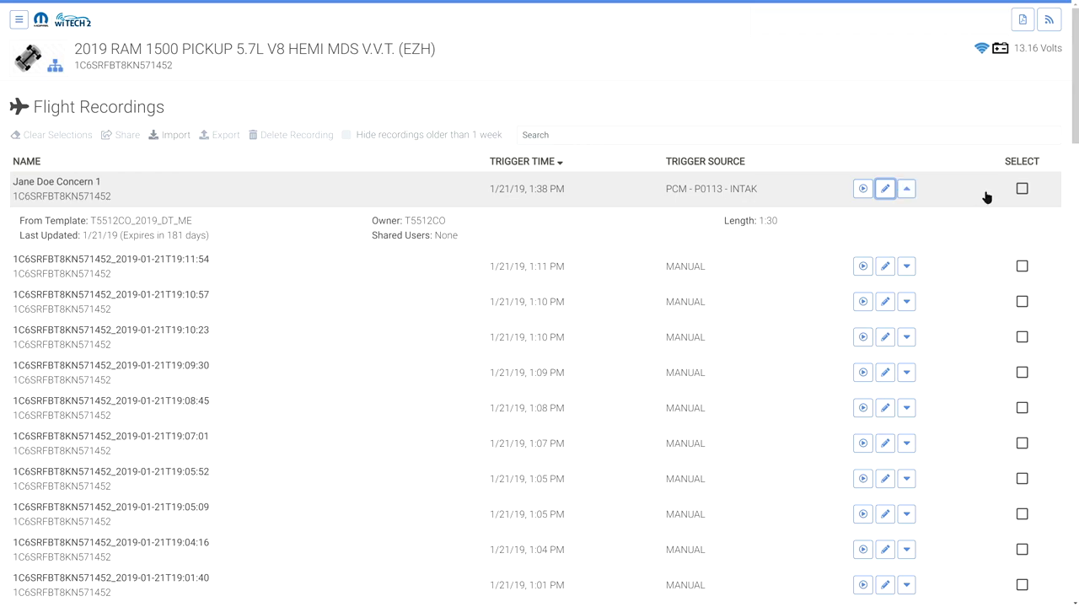
click(1022, 188)
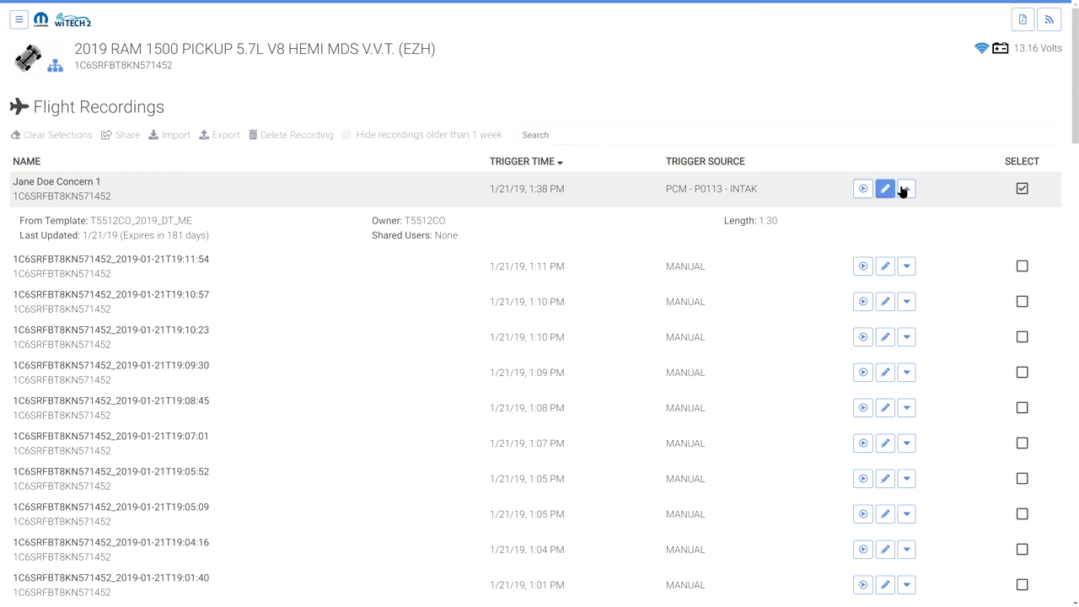
Select only the renamed and 1:11 PM recordings, hide week-old recordings, and open the share form
click(906, 189)
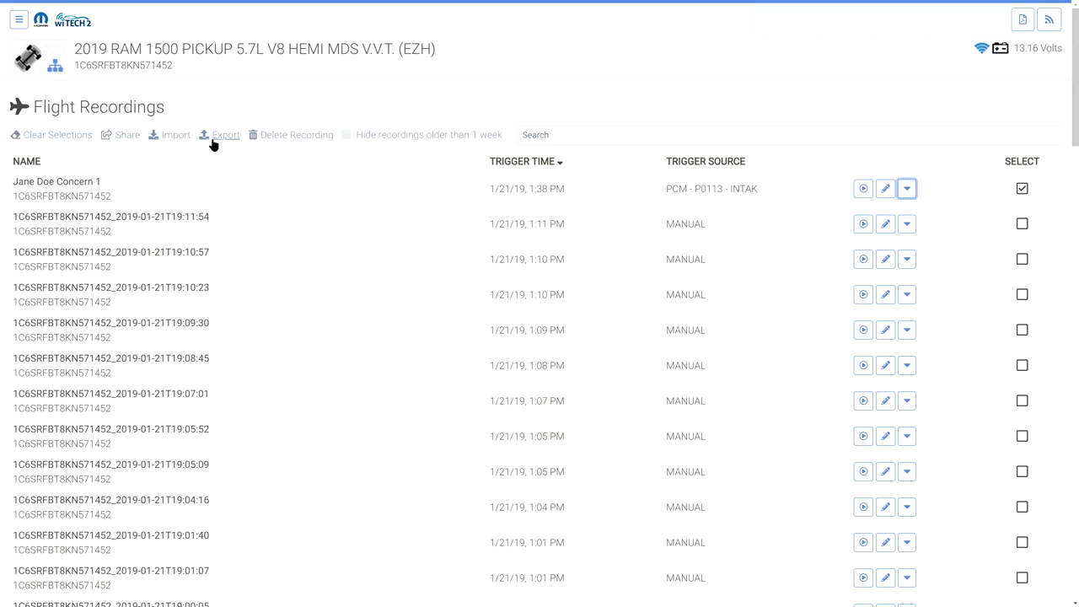
click(45, 137)
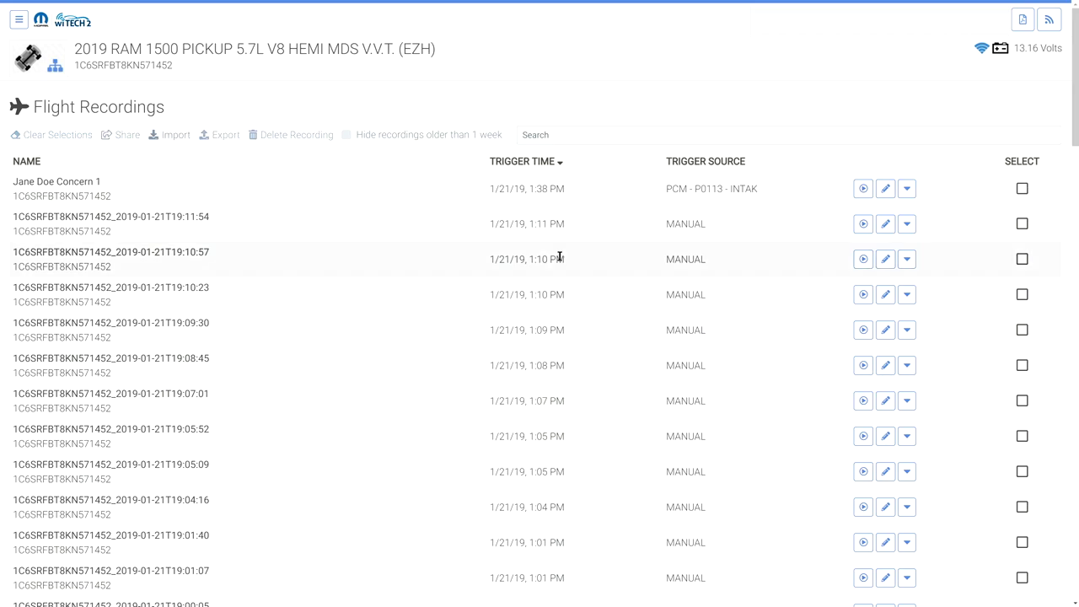
click(1022, 190)
click(1021, 224)
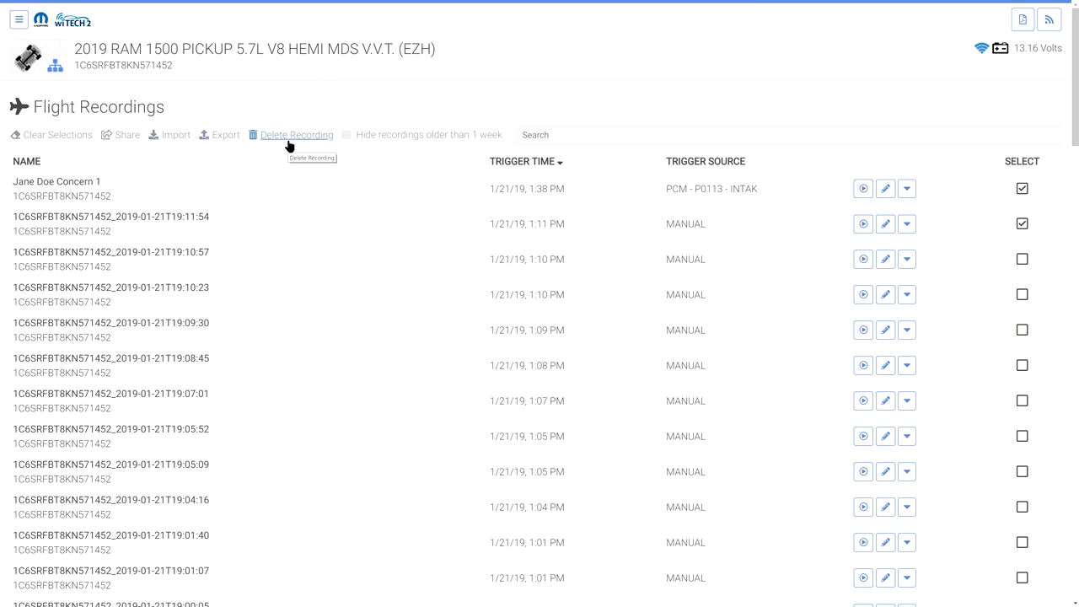
click(347, 136)
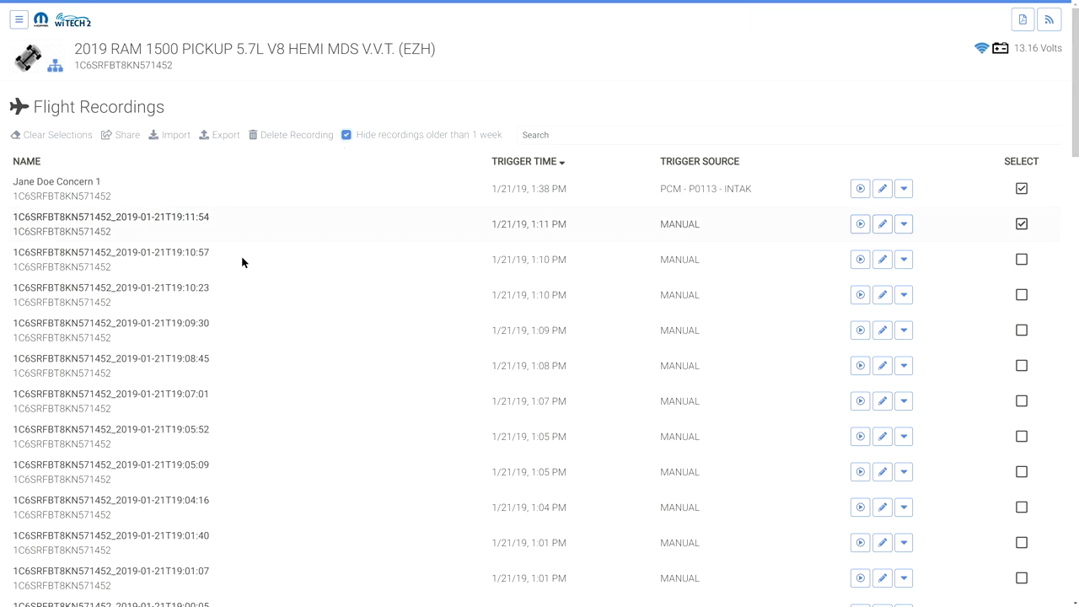
click(124, 136)
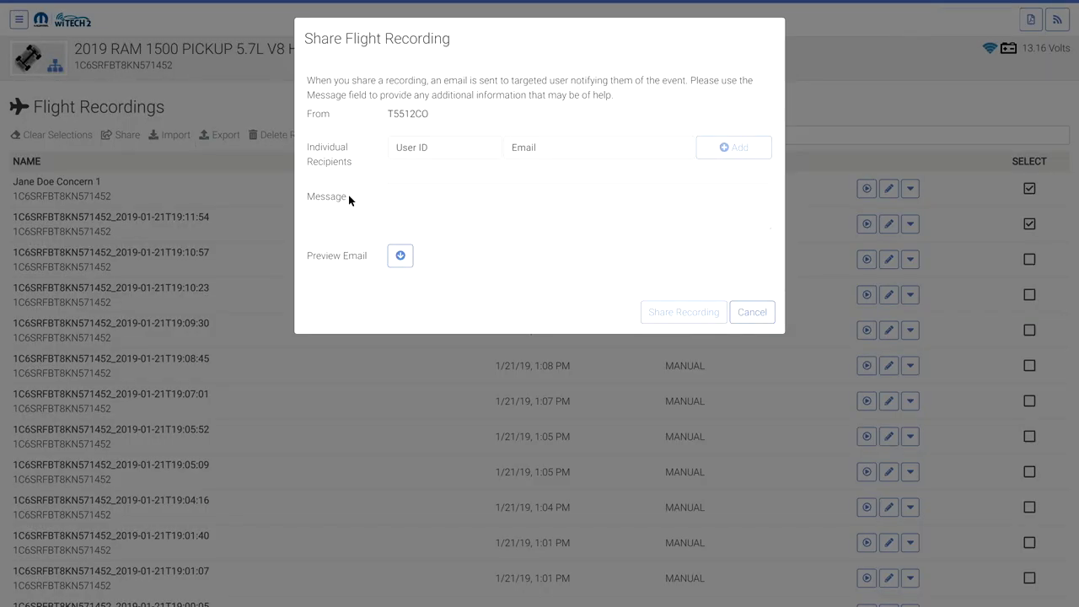
Add a recipient to the share by entering their user ID and e-mail address
click(440, 148)
text(t1234)
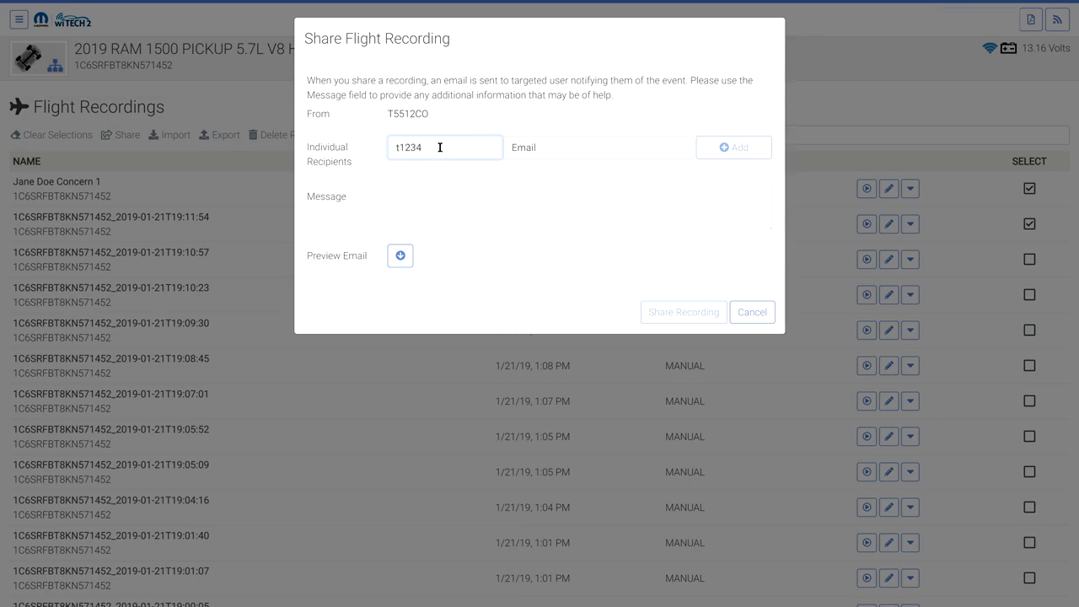
text(ab)
key(Tab)
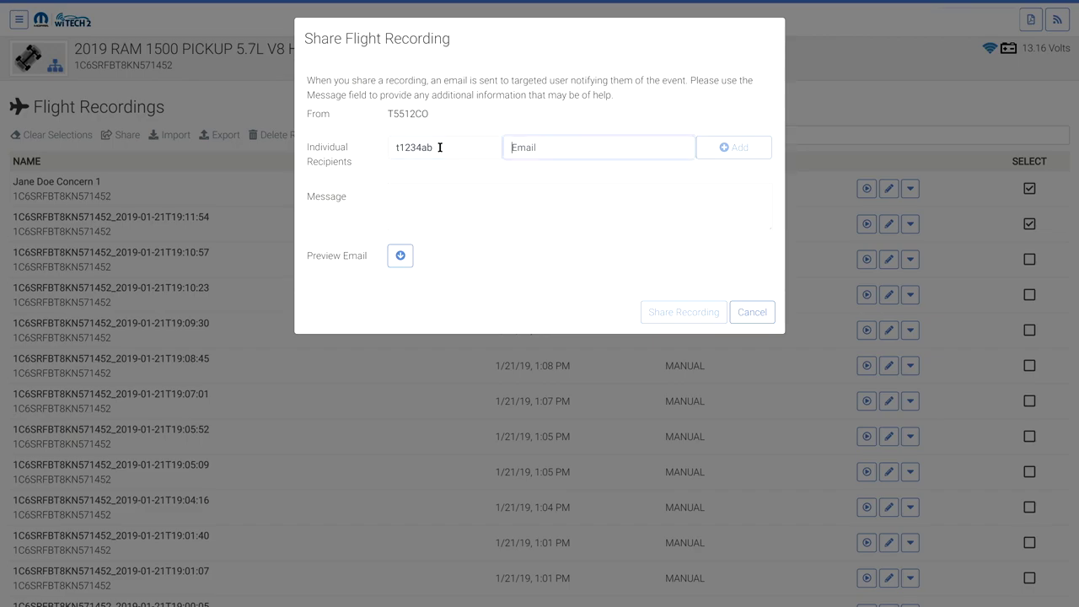
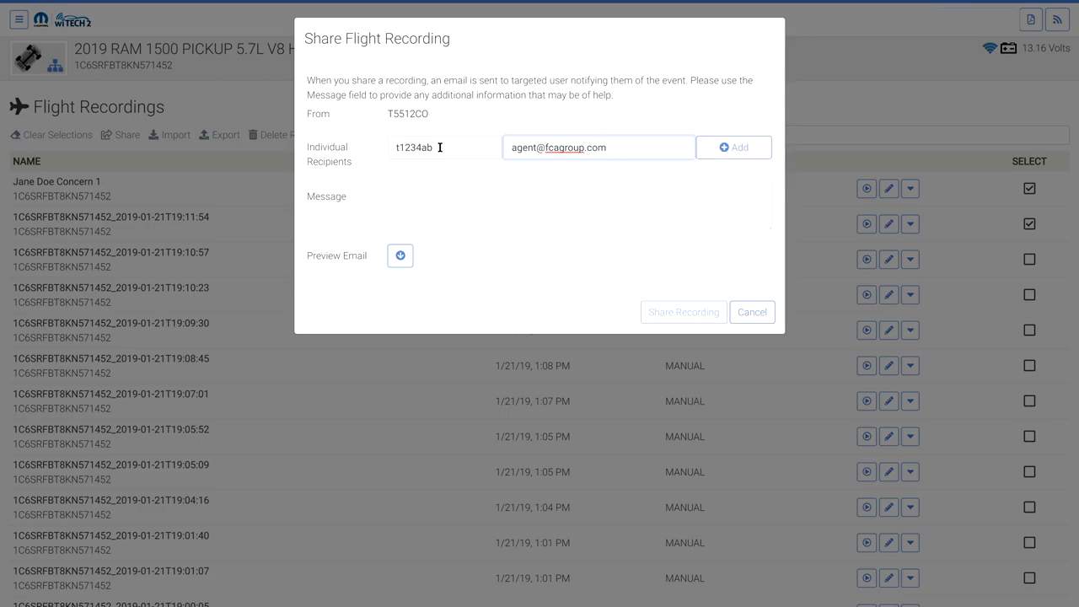
click(747, 149)
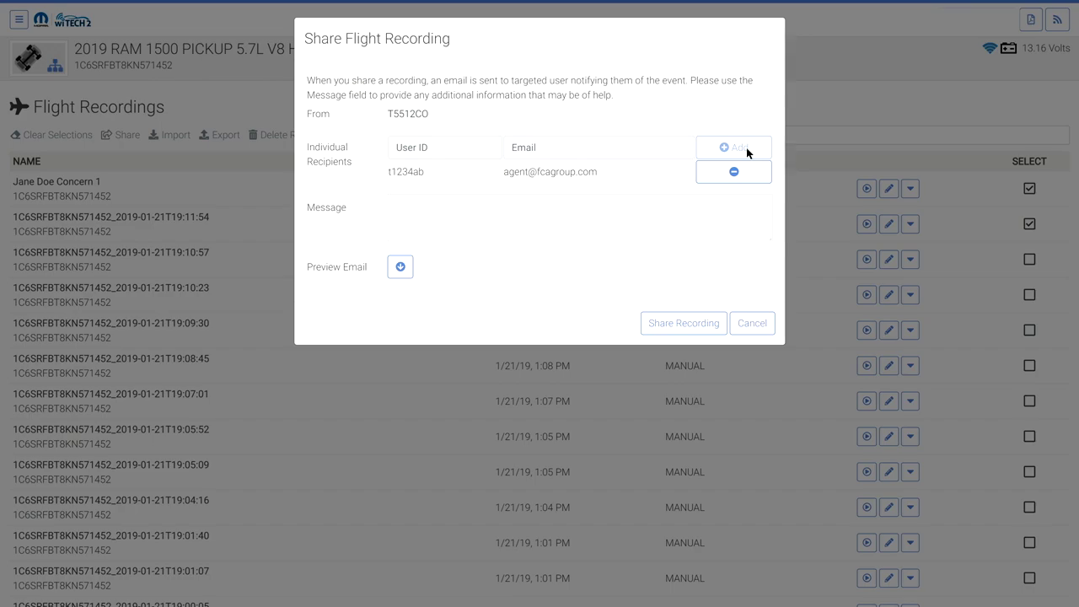
Write a two-line share message stating the case number and the sender
click(605, 210)
text(Case Number 12345)
key(Return)
text(Fr)
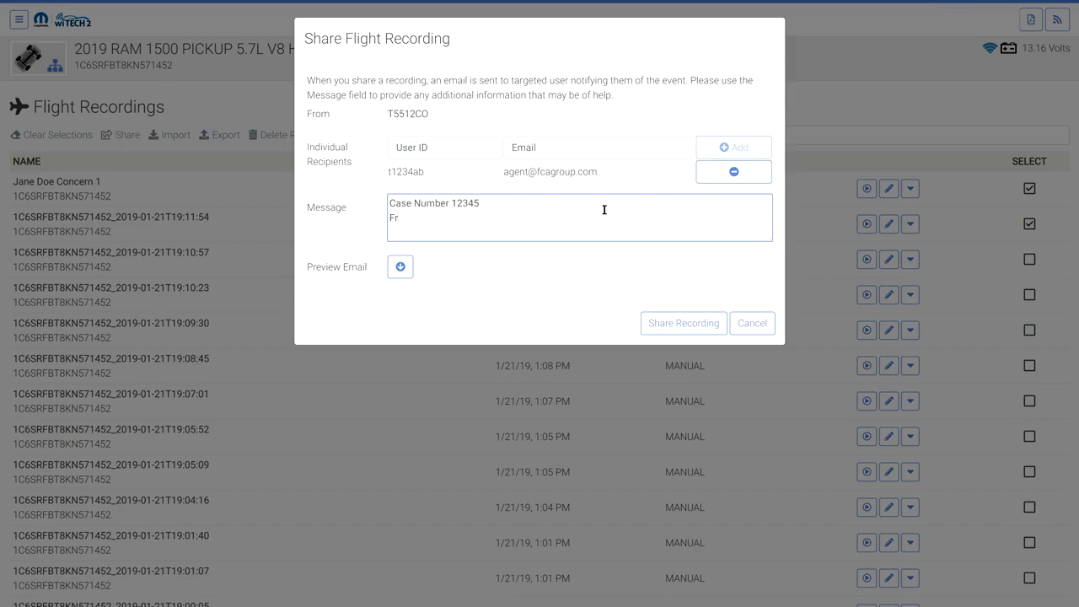
text(om ABC)
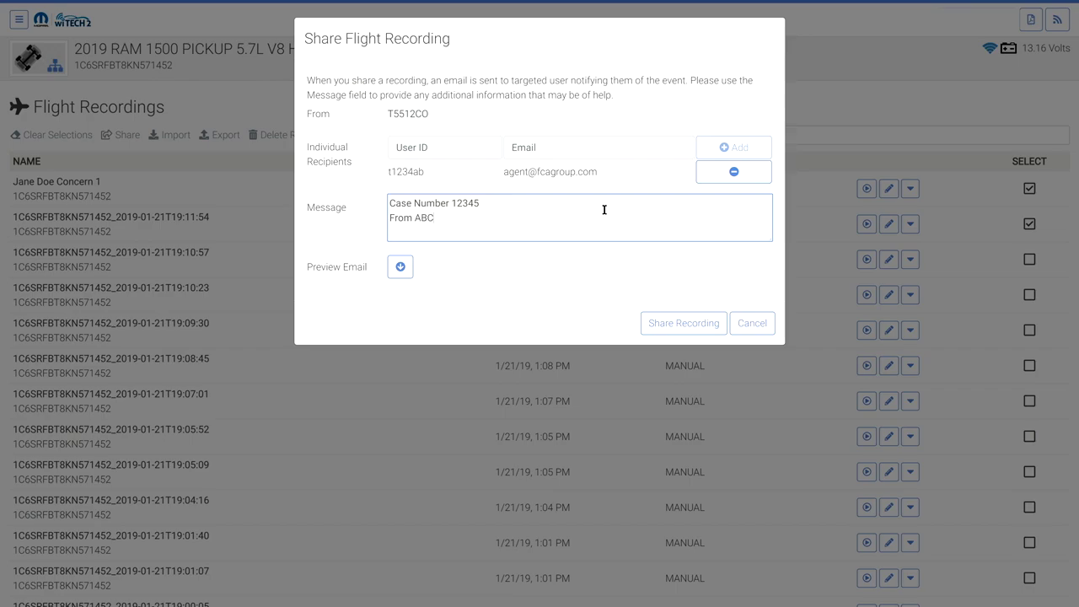